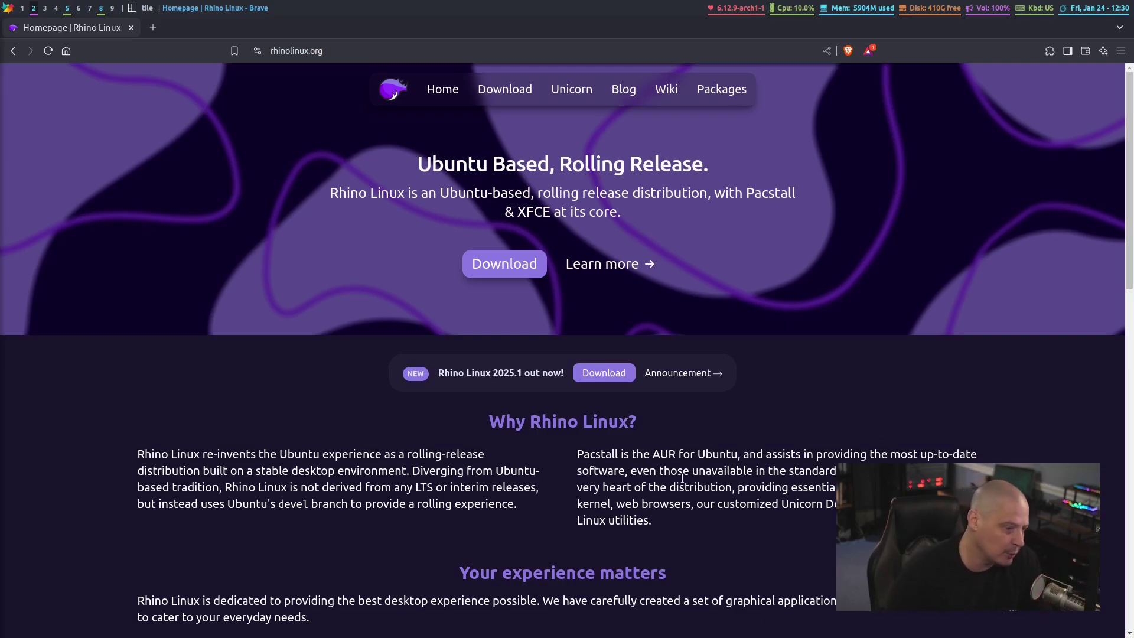
Step: Highlight the word Pacstall on rhinolinux.org, then scroll down through the sections and back up
{"action": "double_click", "coordinate": [597, 452]}
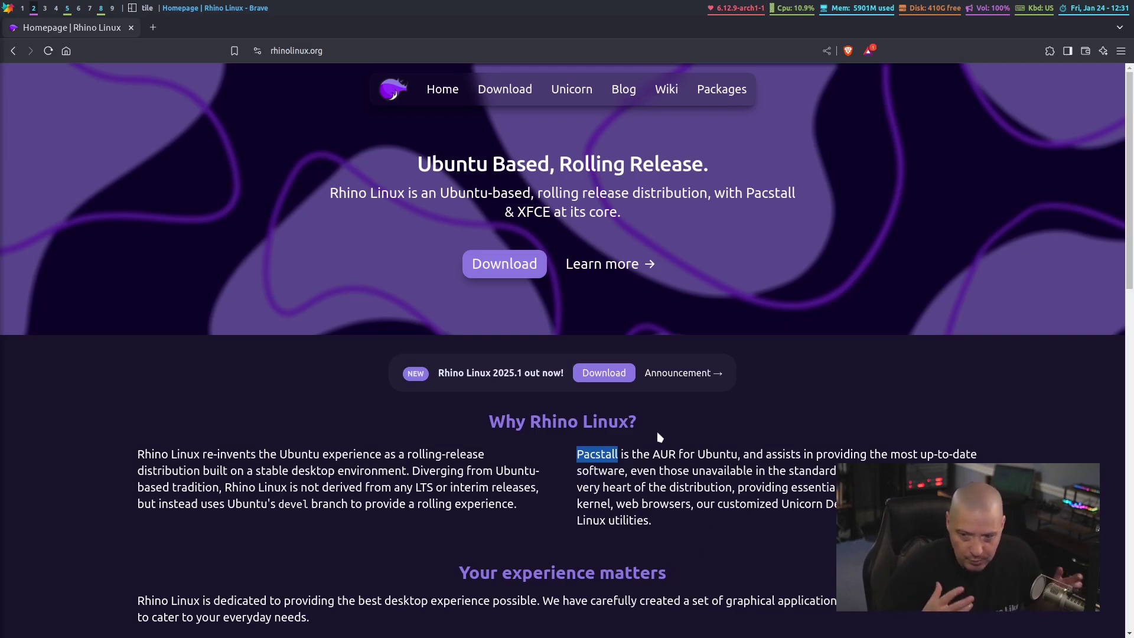
{"action": "scroll", "coordinate": [646, 388], "scroll_direction": "down", "scroll_amount": 15}
{"action": "scroll", "coordinate": [649, 391], "scroll_direction": "up", "scroll_amount": 3}
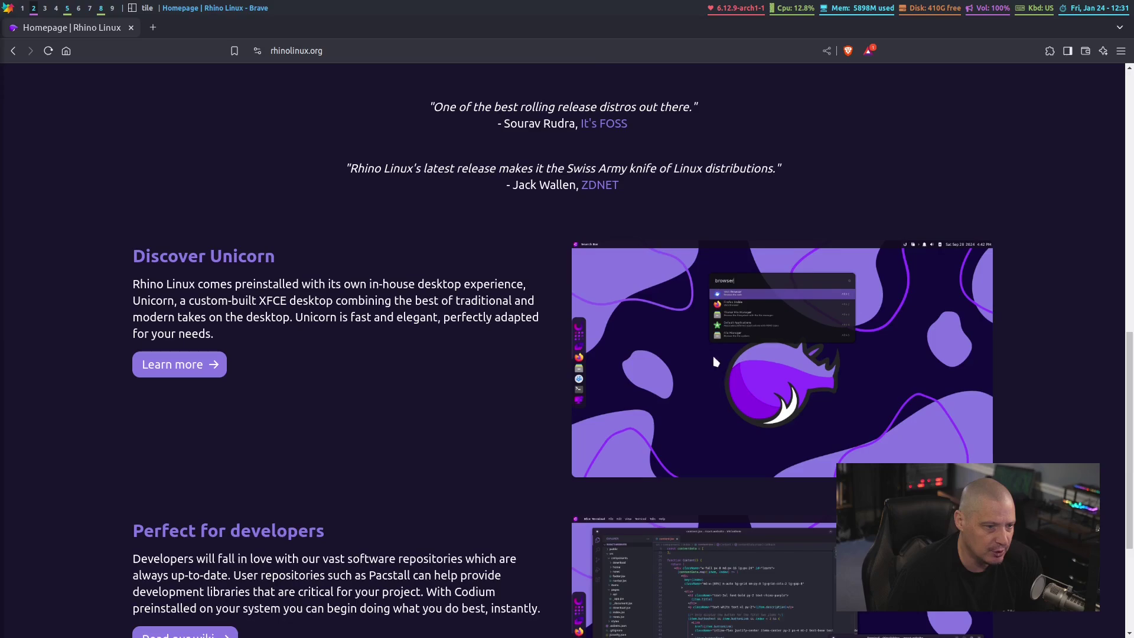
{"action": "scroll", "coordinate": [817, 473], "scroll_direction": "down", "scroll_amount": 2}
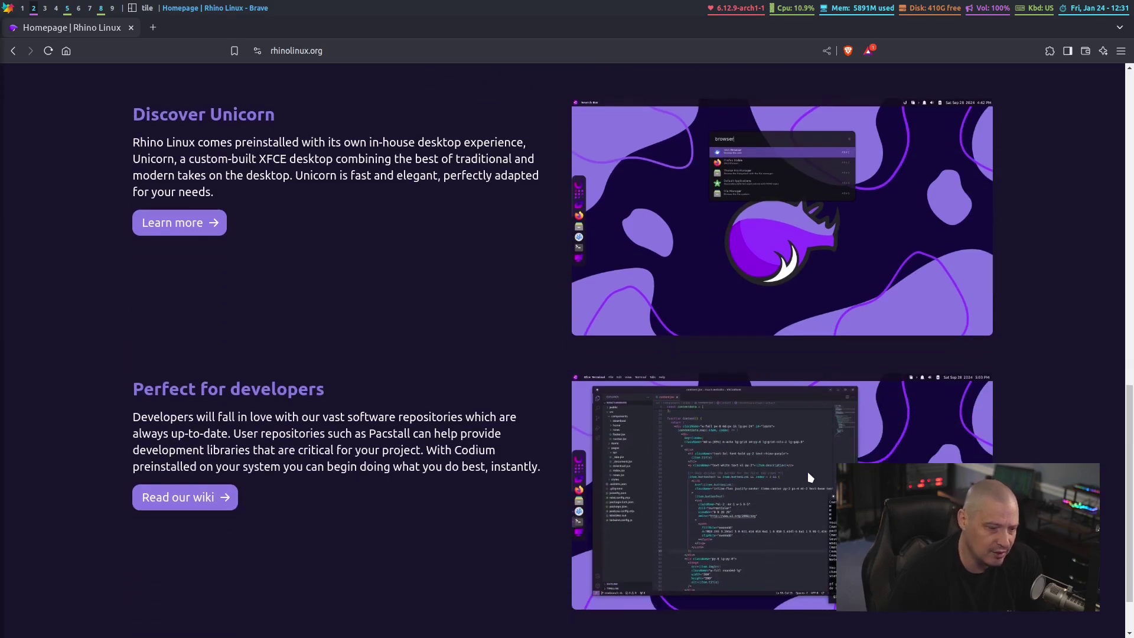
{"action": "scroll", "coordinate": [803, 461], "scroll_direction": "up", "scroll_amount": 18}
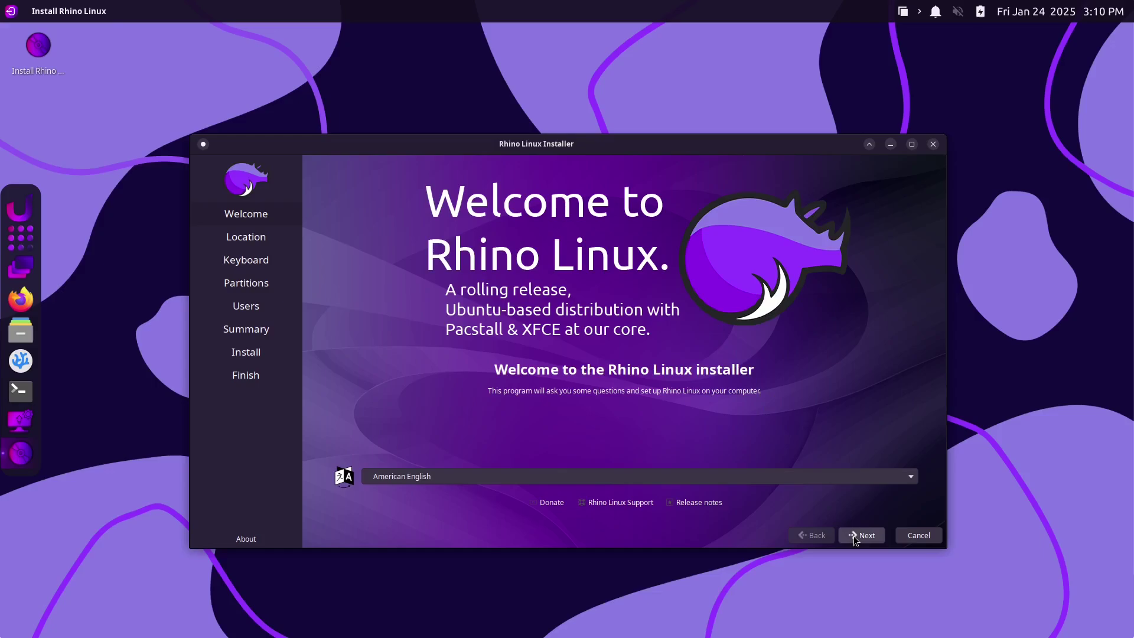
Step: Advance past Welcome, Location and Keyboard, then choose Erase disk for the 25.00 GiB vda drive
{"action": "left_click", "coordinate": [853, 535]}
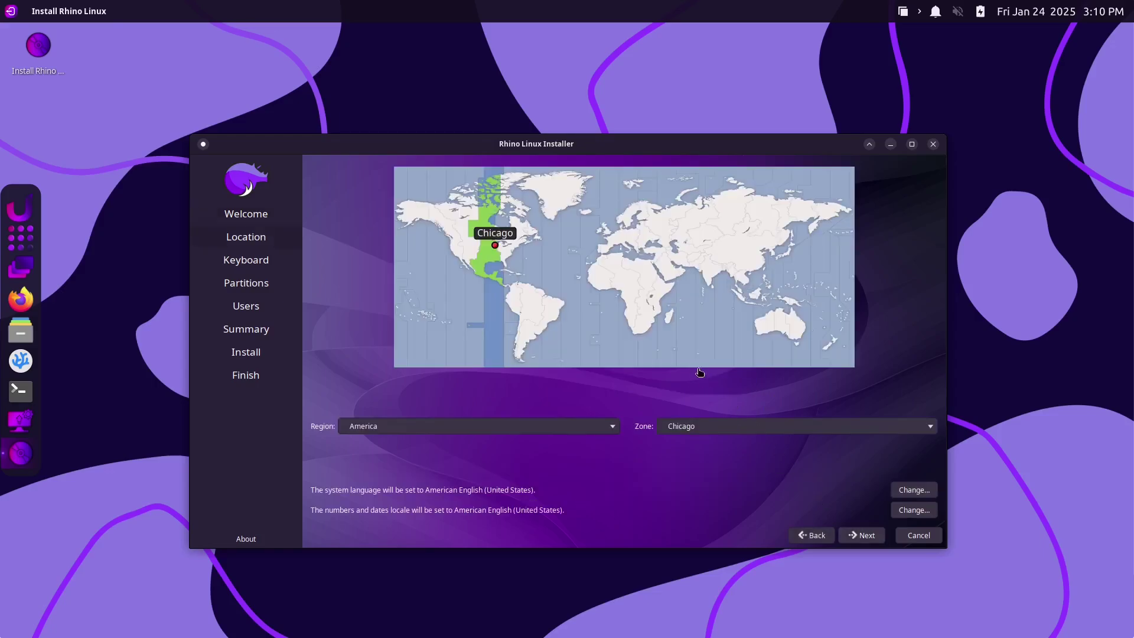
{"action": "left_click", "coordinate": [866, 534]}
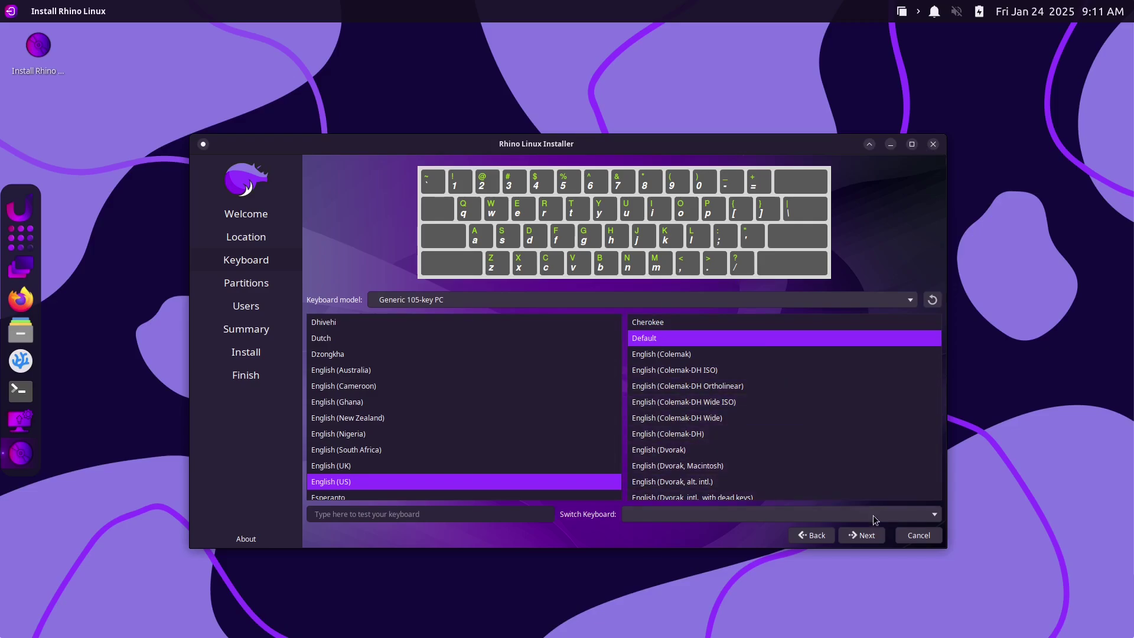
{"action": "left_click", "coordinate": [860, 537]}
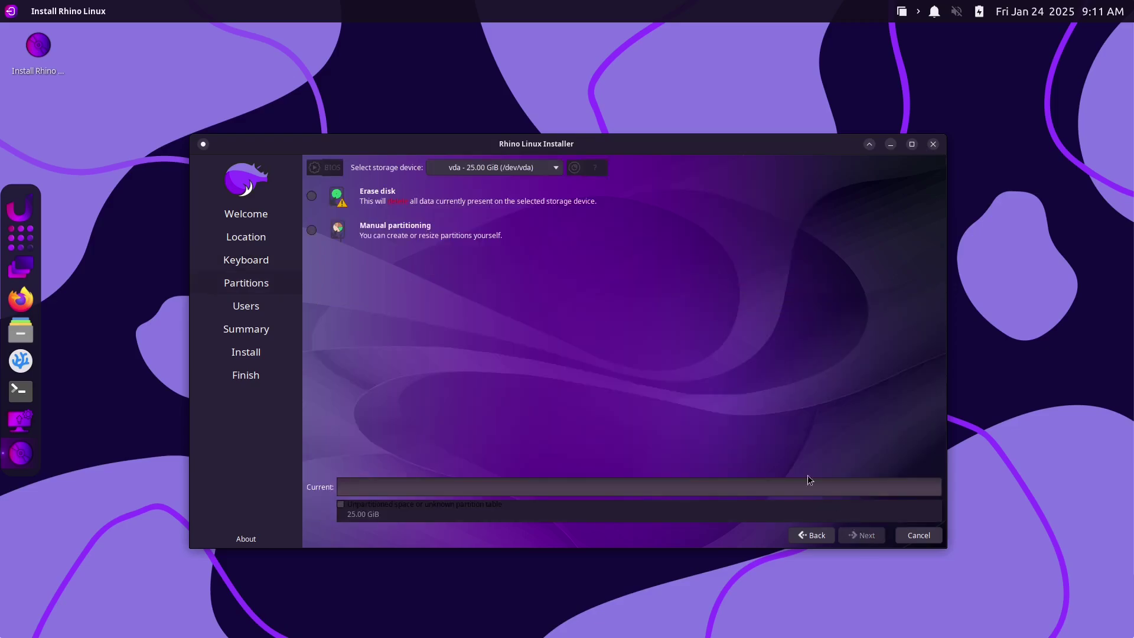
{"action": "left_click", "coordinate": [413, 200]}
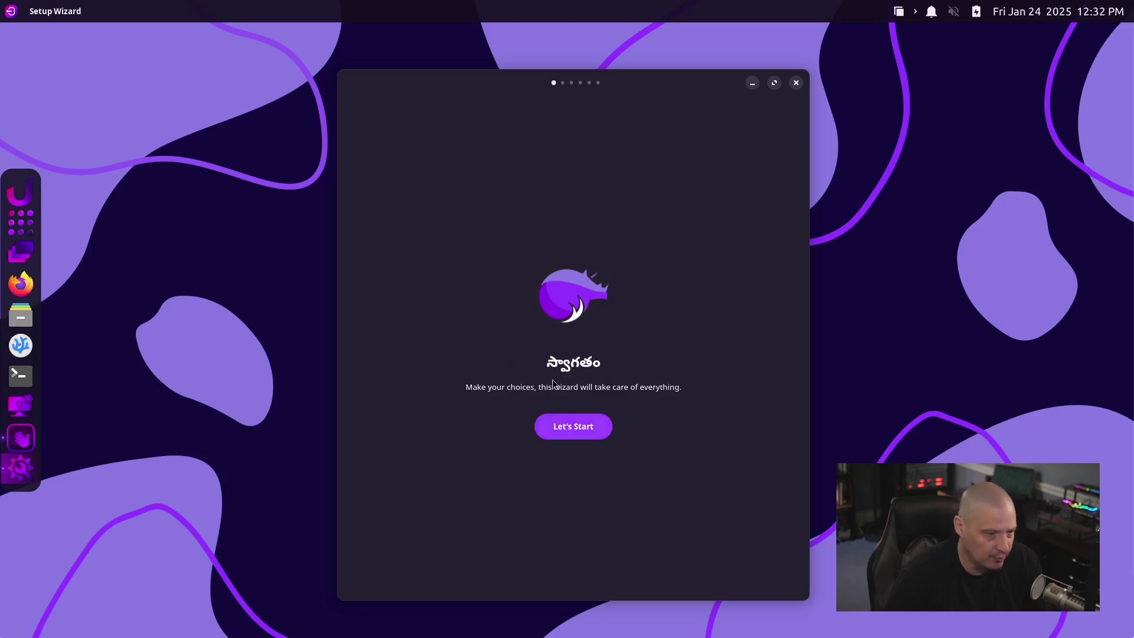
Step: Start the setup wizard with Let's Start
{"action": "left_click", "coordinate": [566, 430]}
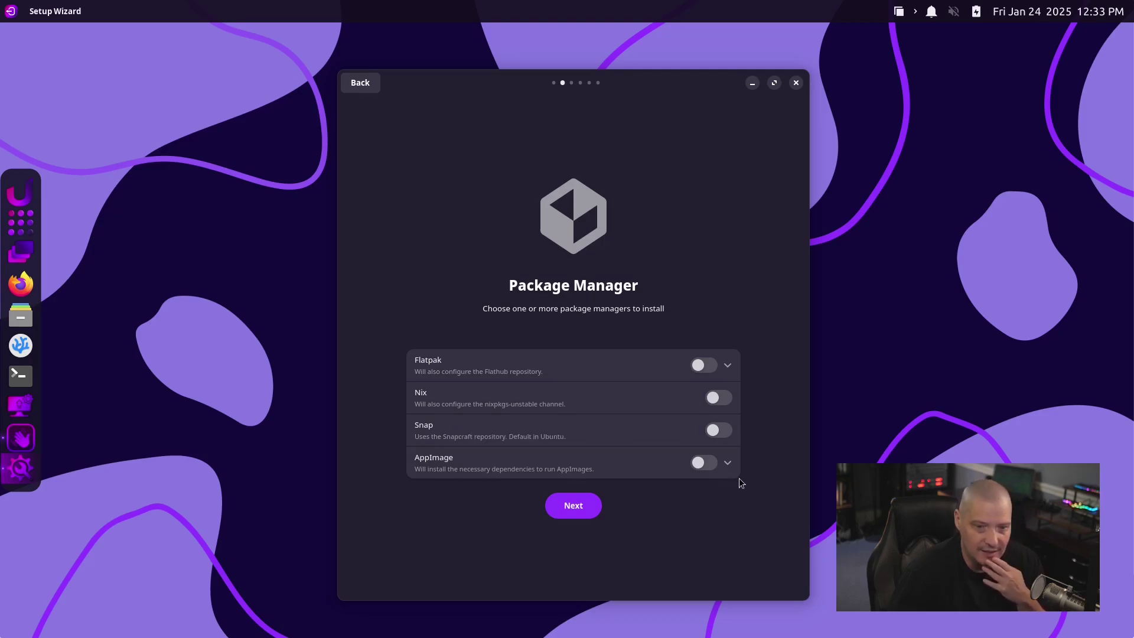
Step: Turn on Flatpak, Snap and AppImage, turn off Flatpak Beta Channel, Flatseal and AM
{"action": "left_click", "coordinate": [703, 365]}
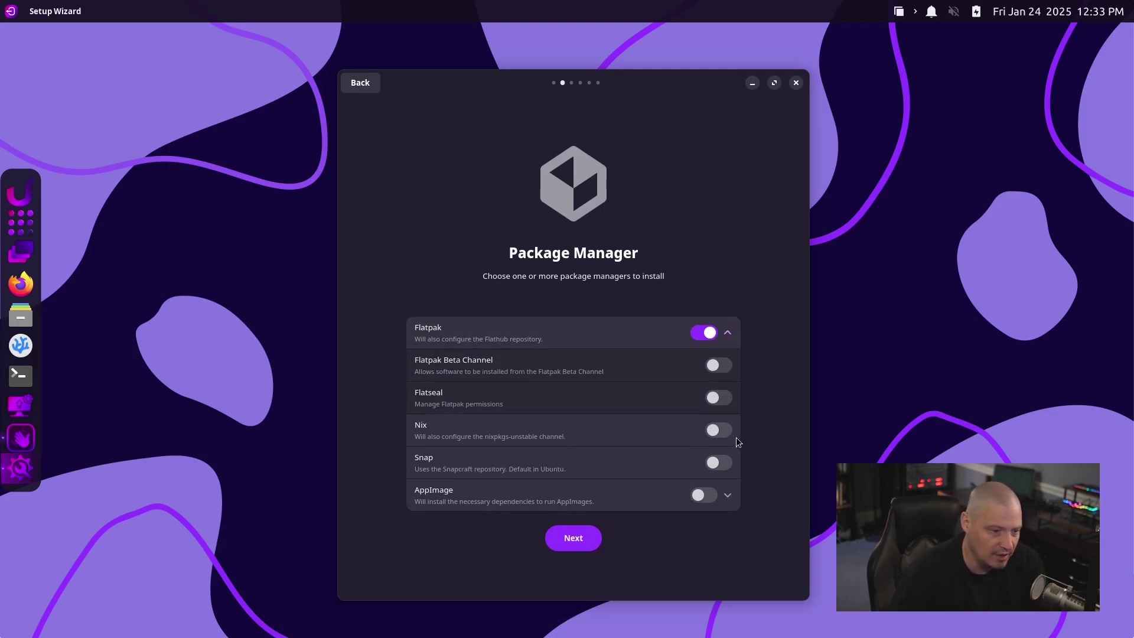
{"action": "left_click", "coordinate": [724, 464]}
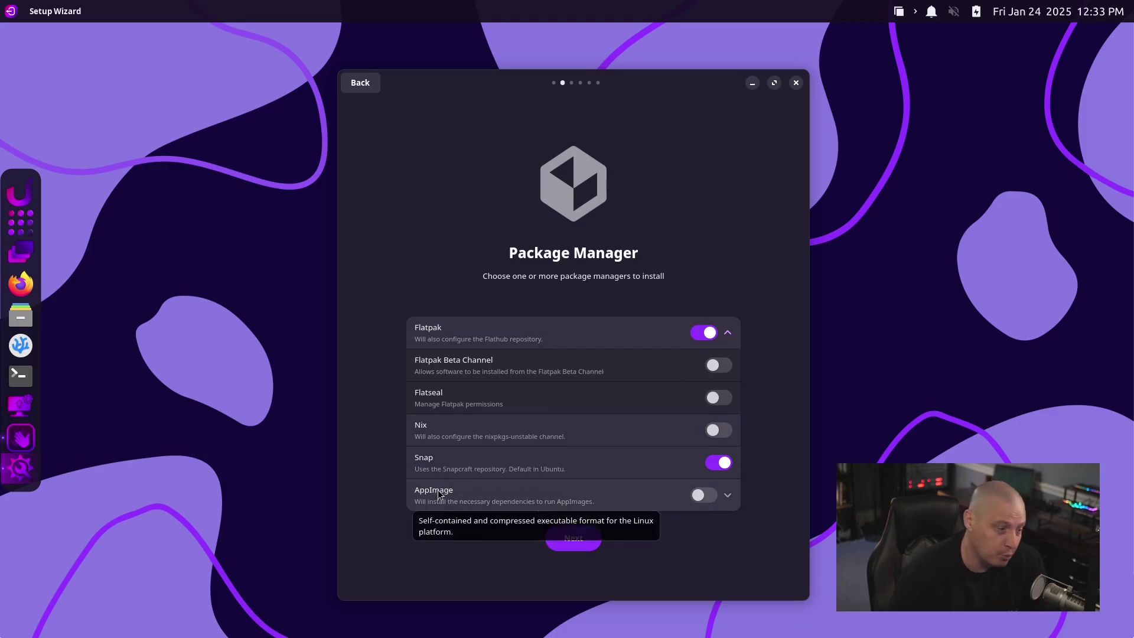
{"action": "left_click", "coordinate": [703, 495]}
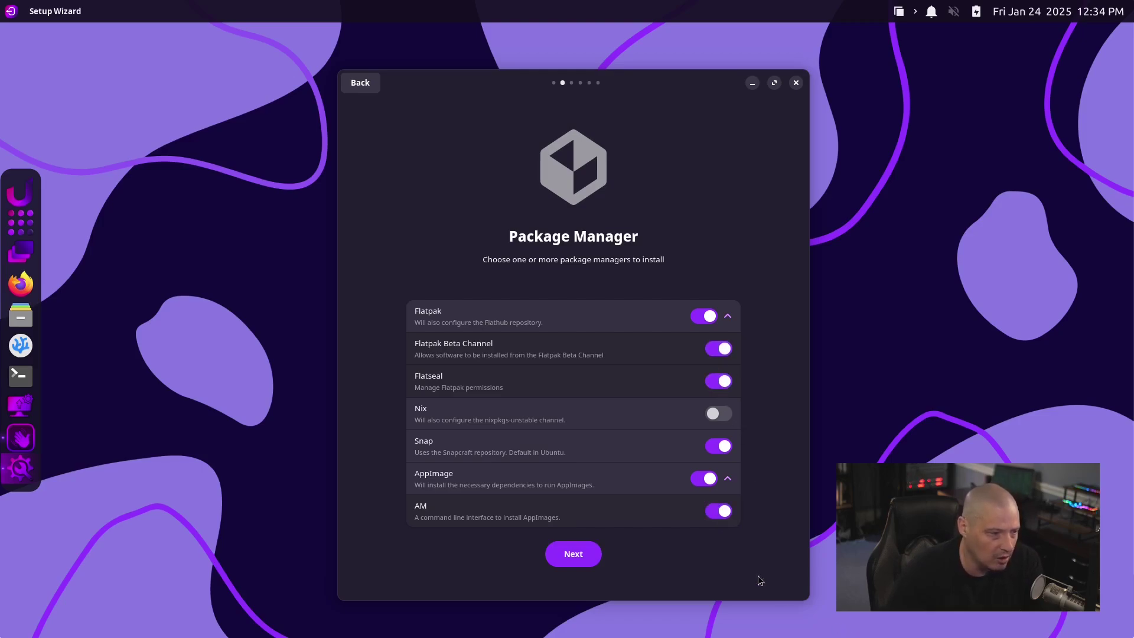
{"action": "left_click", "coordinate": [714, 511]}
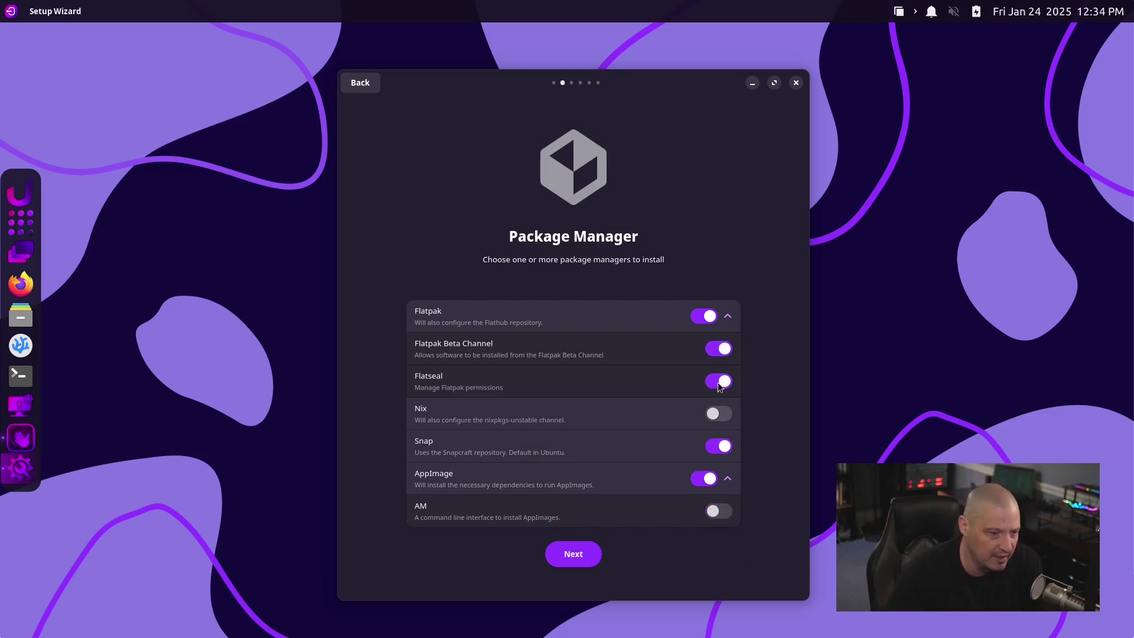
{"action": "left_click", "coordinate": [718, 381]}
{"action": "left_click", "coordinate": [718, 348]}
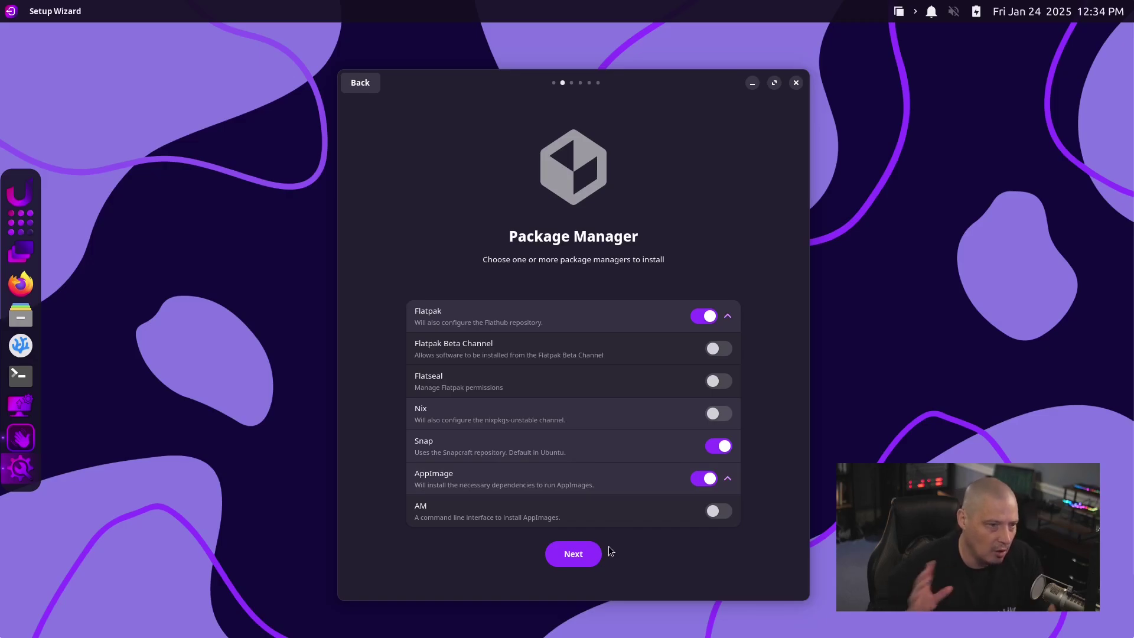
{"action": "left_click", "coordinate": [578, 555]}
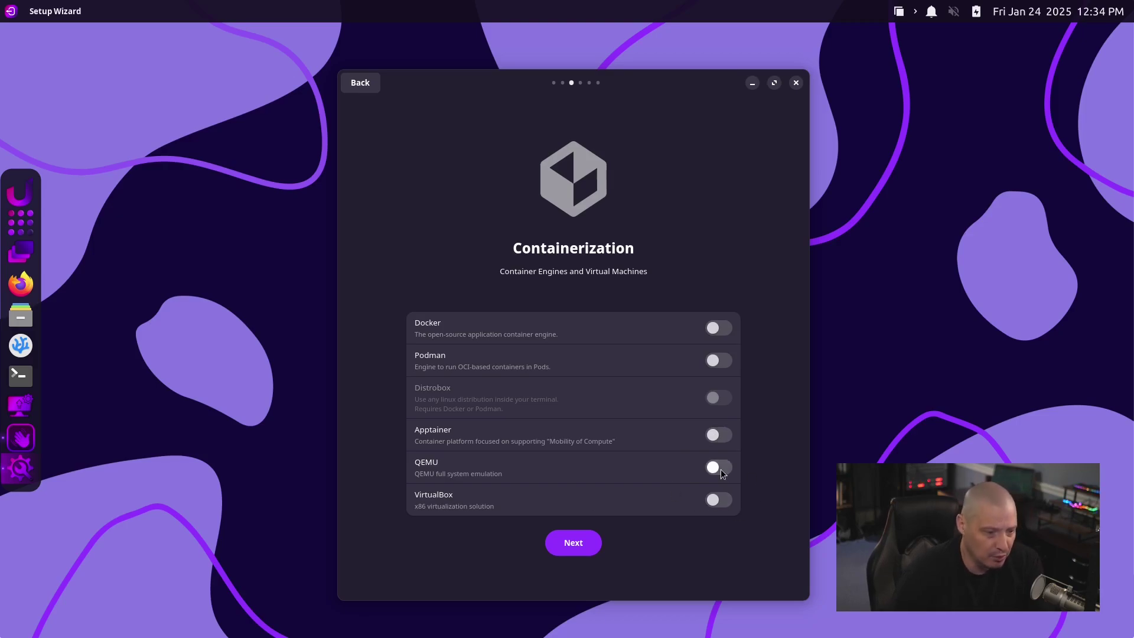
{"action": "left_click", "coordinate": [715, 501]}
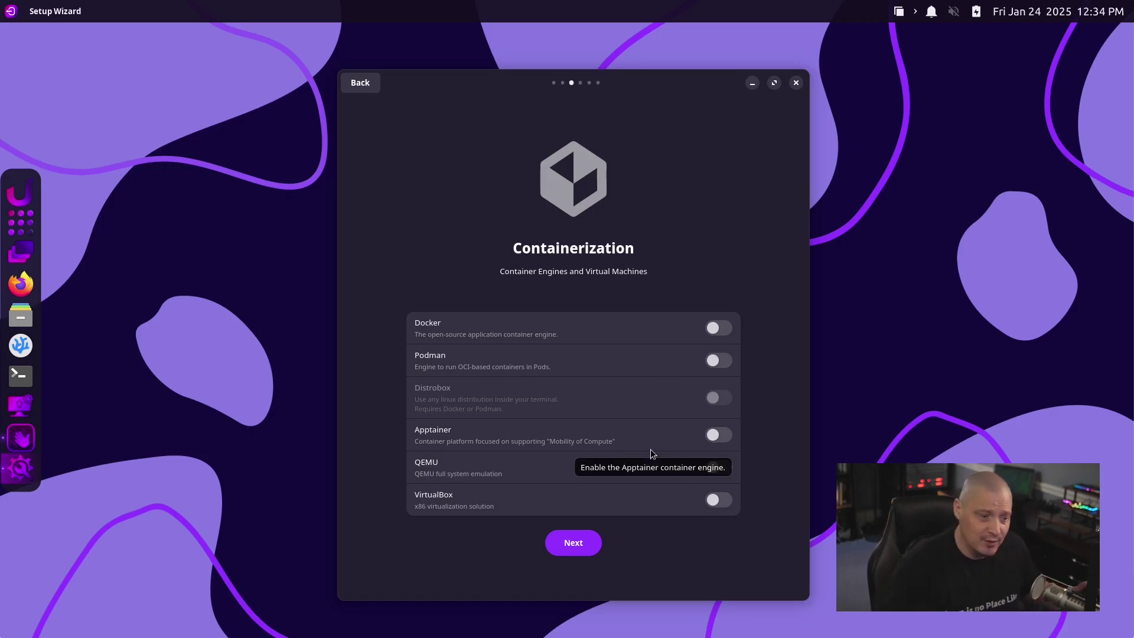
Step: Accept Extra Settings with only Nala enabled and apply the chosen setup options
{"action": "left_click", "coordinate": [569, 542]}
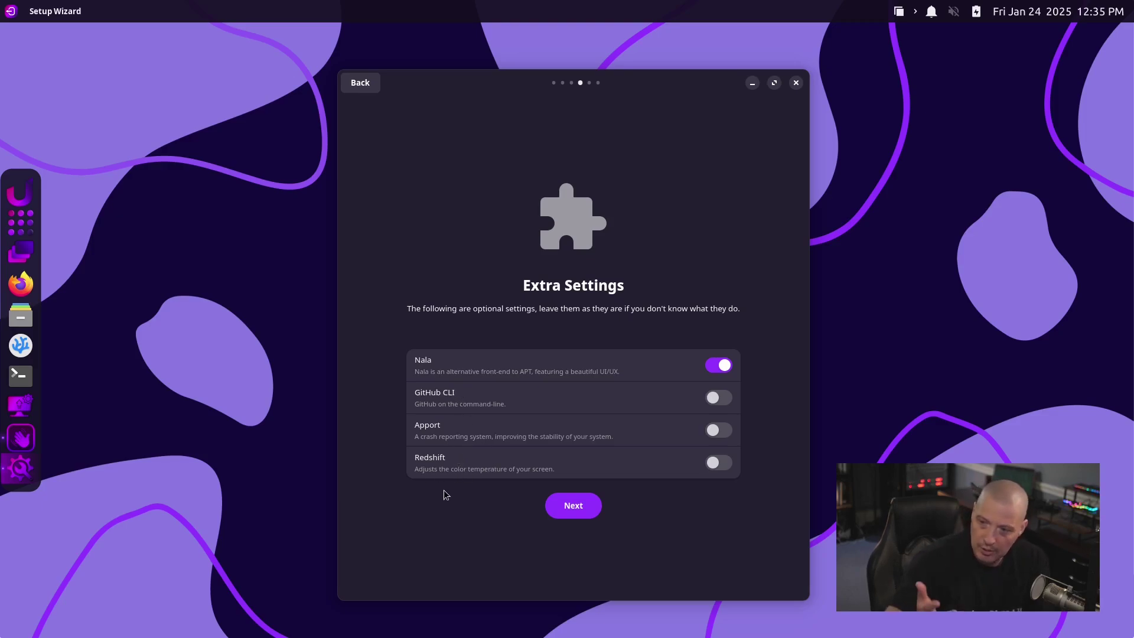
{"action": "left_click", "coordinate": [570, 509]}
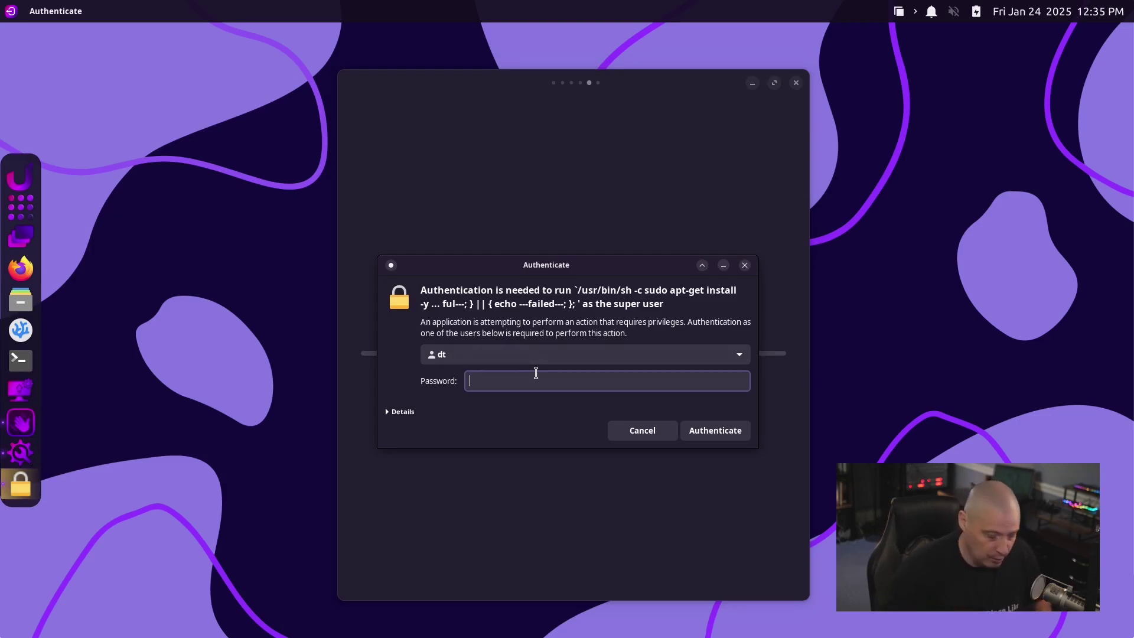
Step: Enter the administrator password at both authentication prompts to install the choices and remove the wizard
{"action": "type", "text": "•"}
{"action": "key", "text": "Return"}
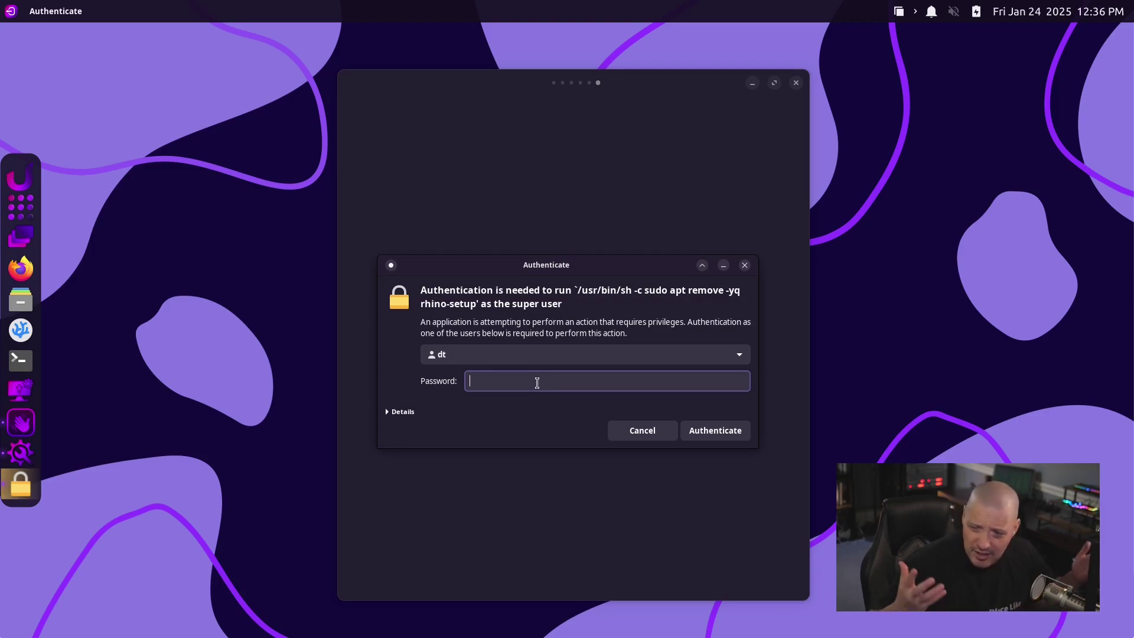
{"action": "type", "text": "1"}
{"action": "key", "text": "Return"}
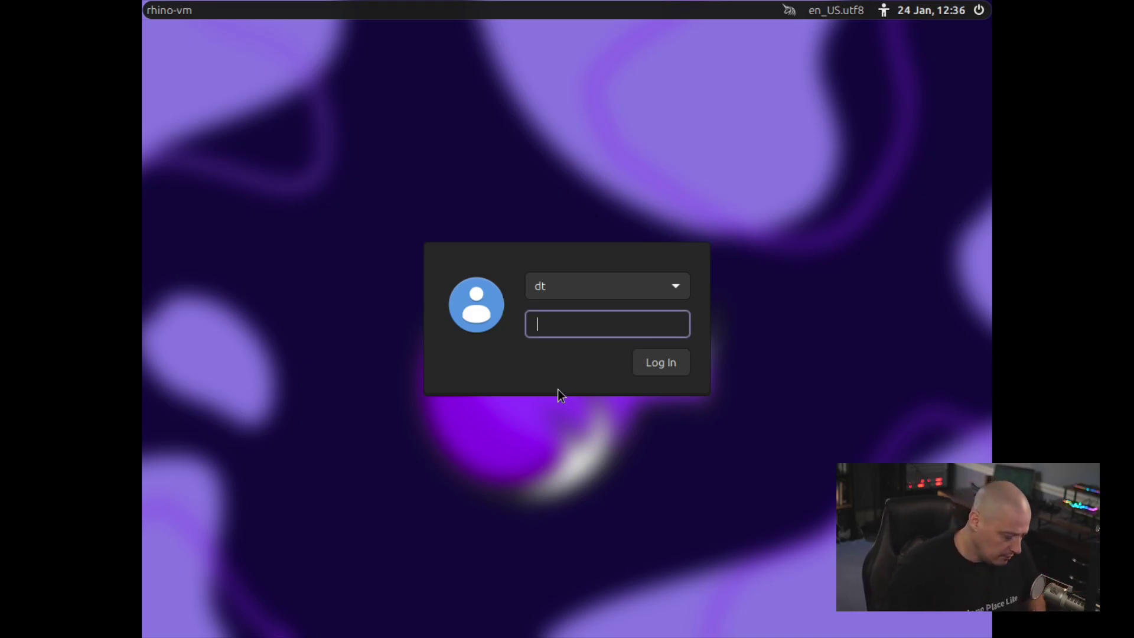
Step: Enter the user password at the LightDM greeter to log in
{"action": "type", "text": "••"}
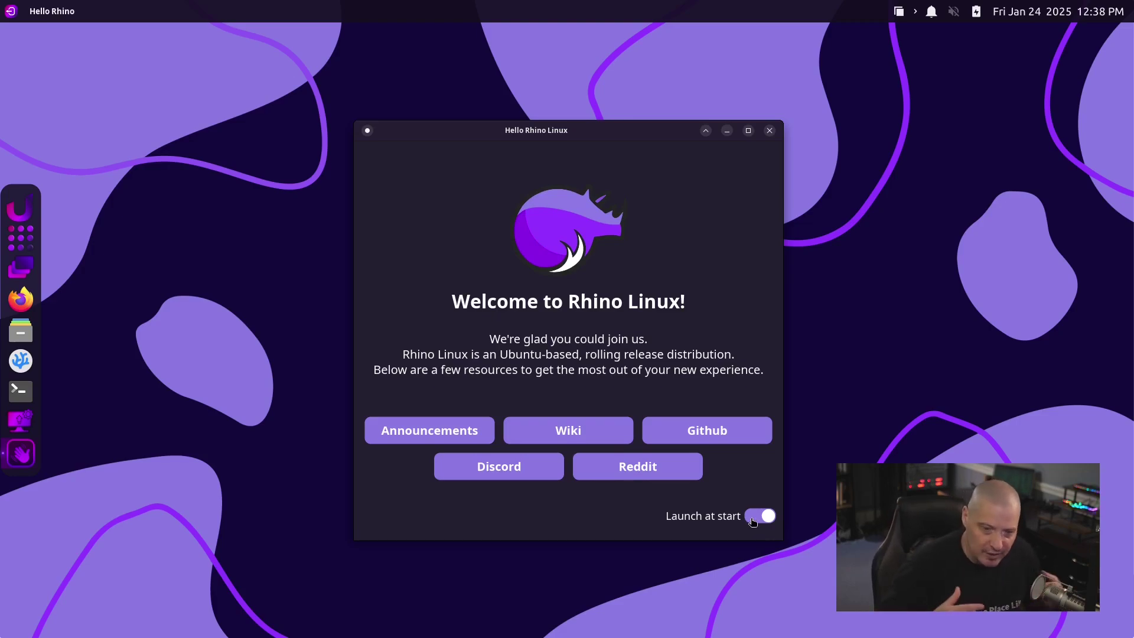
Step: Disable Launch at start in Hello Rhino Linux and close the welcome window
{"action": "left_click", "coordinate": [752, 518]}
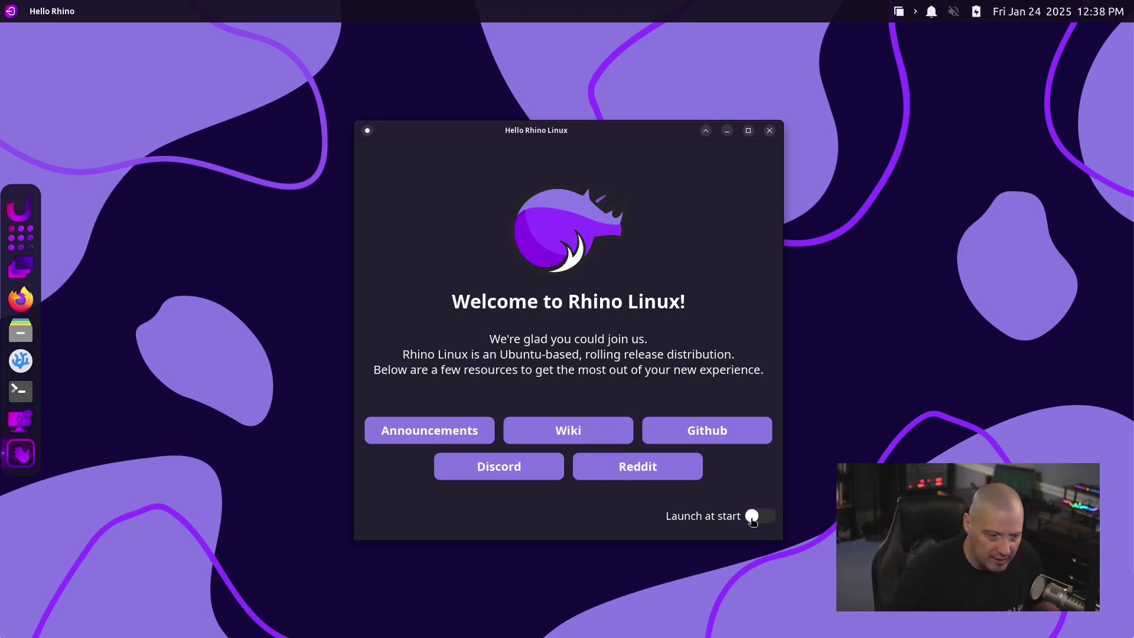
{"action": "left_click", "coordinate": [768, 132]}
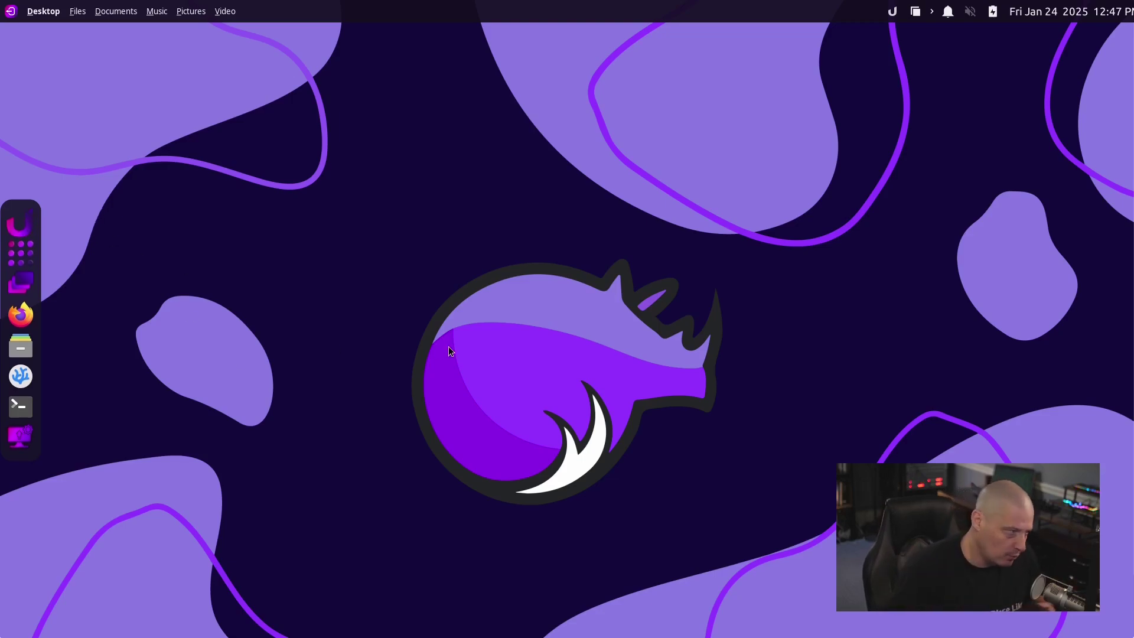
Step: Summon Ulauncher's empty search bar with Ctrl+Space
{"action": "key", "text": "ctrl+space"}
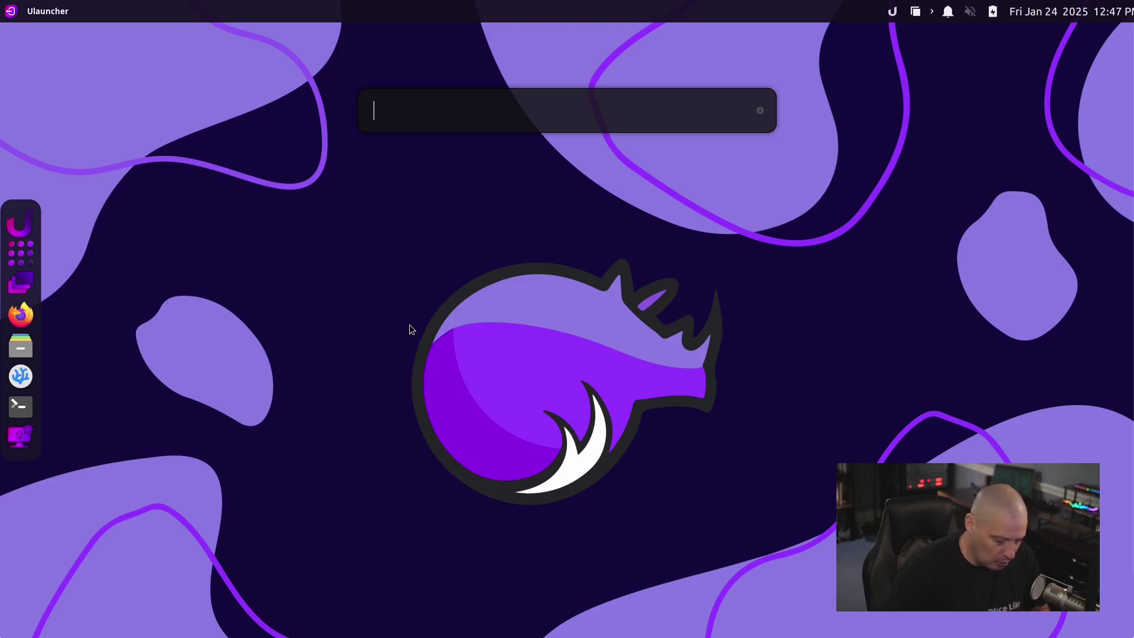
Step: Search ~ in Ulauncher and open the home folder's test file in VSCodium
{"action": "type", "text": "~"}
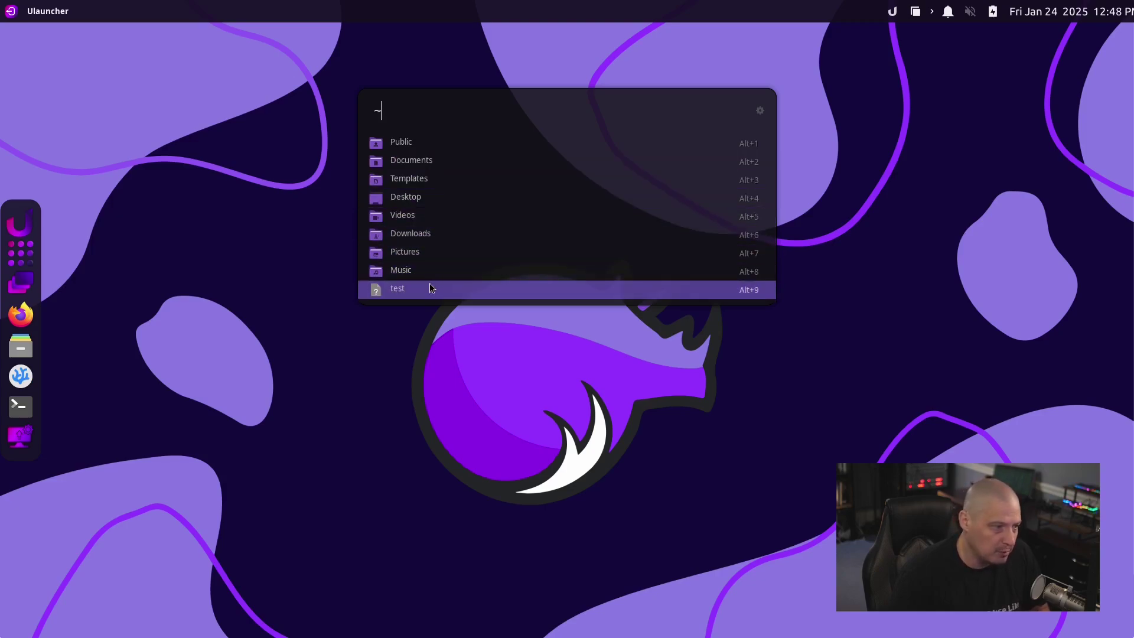
{"action": "key", "text": "Down"}
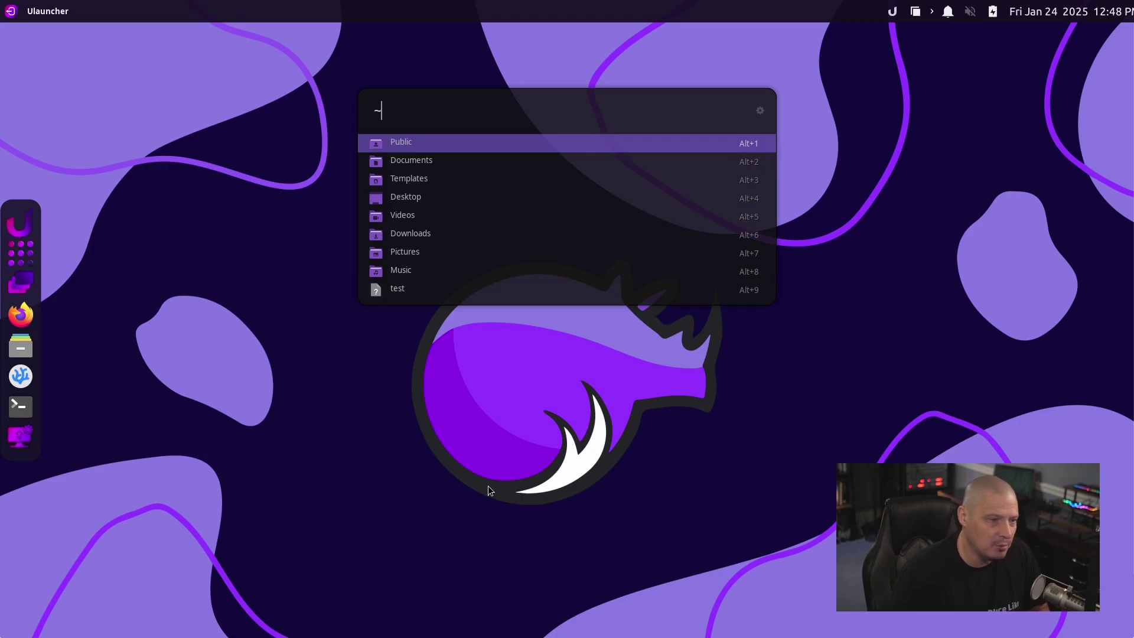
{"action": "key", "text": "Down"}
{"action": "key", "text": "Down"}
{"action": "key", "text": "Down"}
{"action": "key", "text": "Down"}
{"action": "key", "text": "Down"}
{"action": "key", "text": "Down"}
{"action": "key", "text": "Down"}
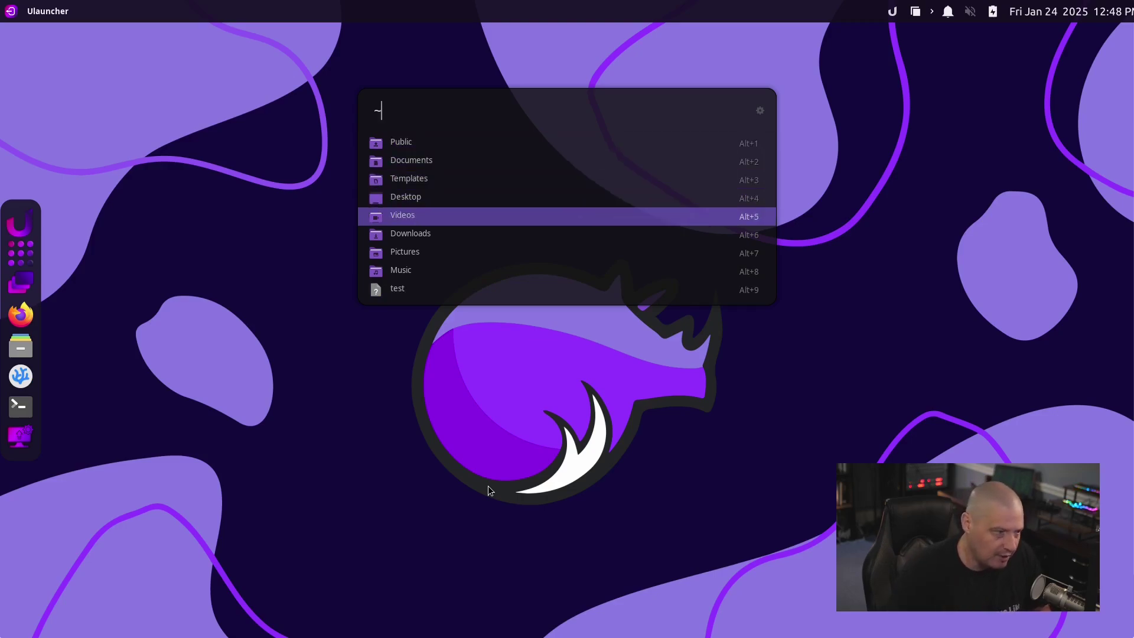
{"action": "key", "text": "Down"}
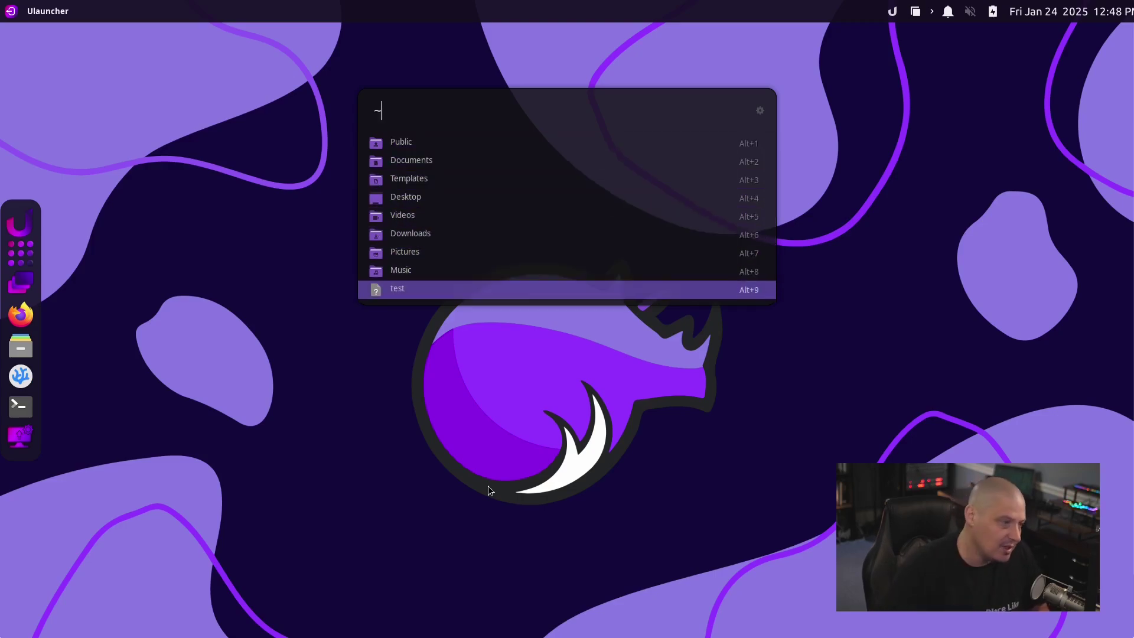
{"action": "key", "text": "Return"}
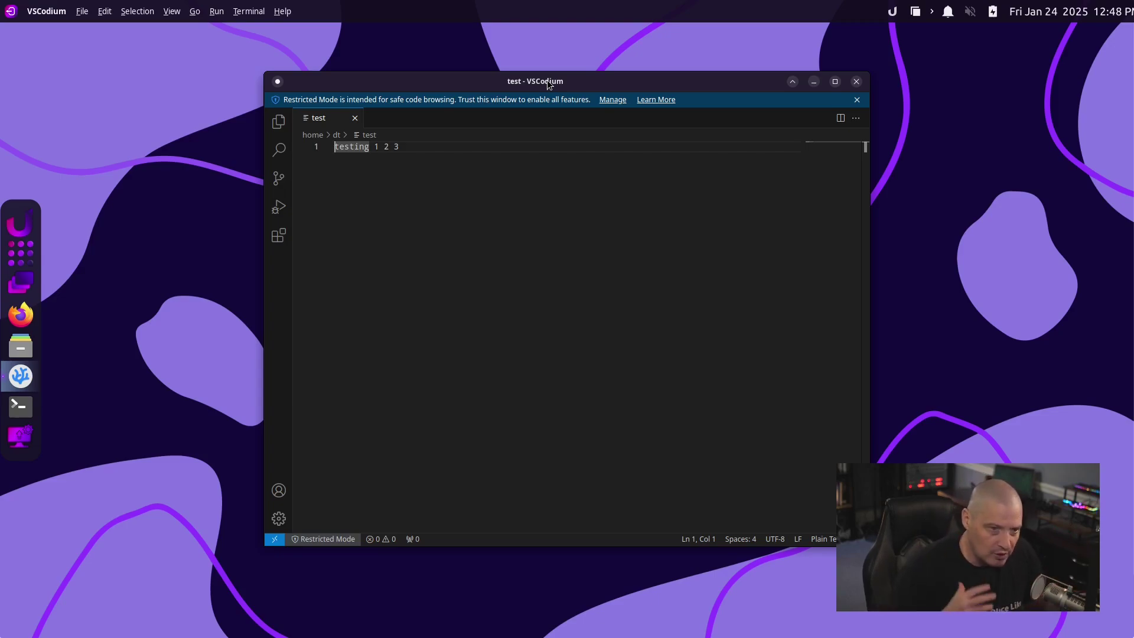
Step: Close the test file's editor and run a Ulauncher Google search for 'distrotube'
{"action": "left_click", "coordinate": [856, 82]}
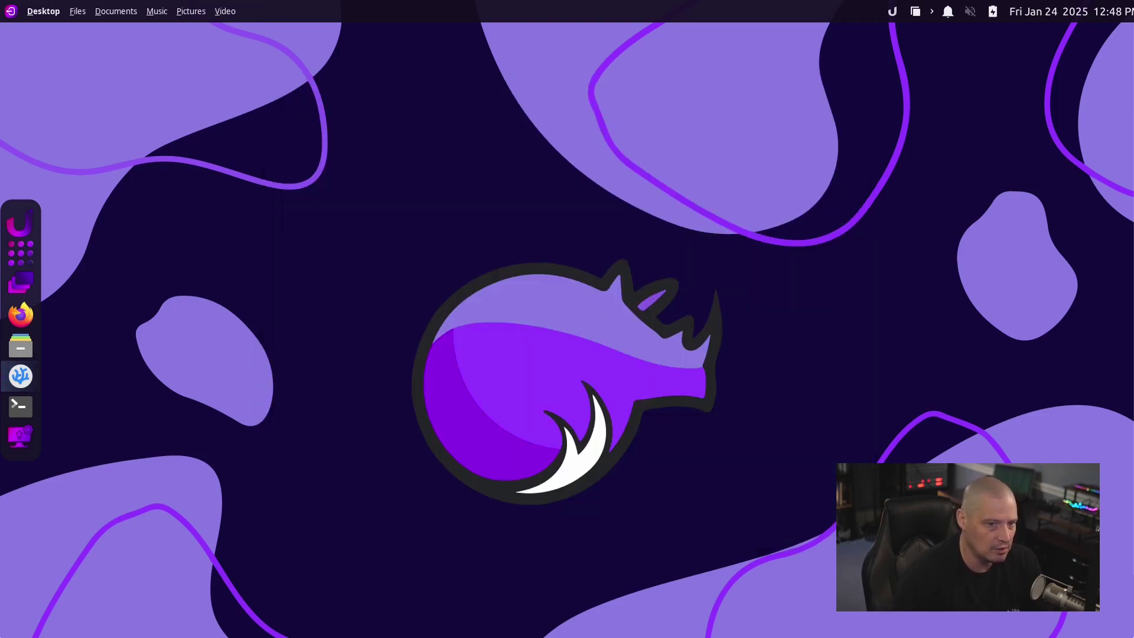
{"action": "key", "text": "ctrl+space"}
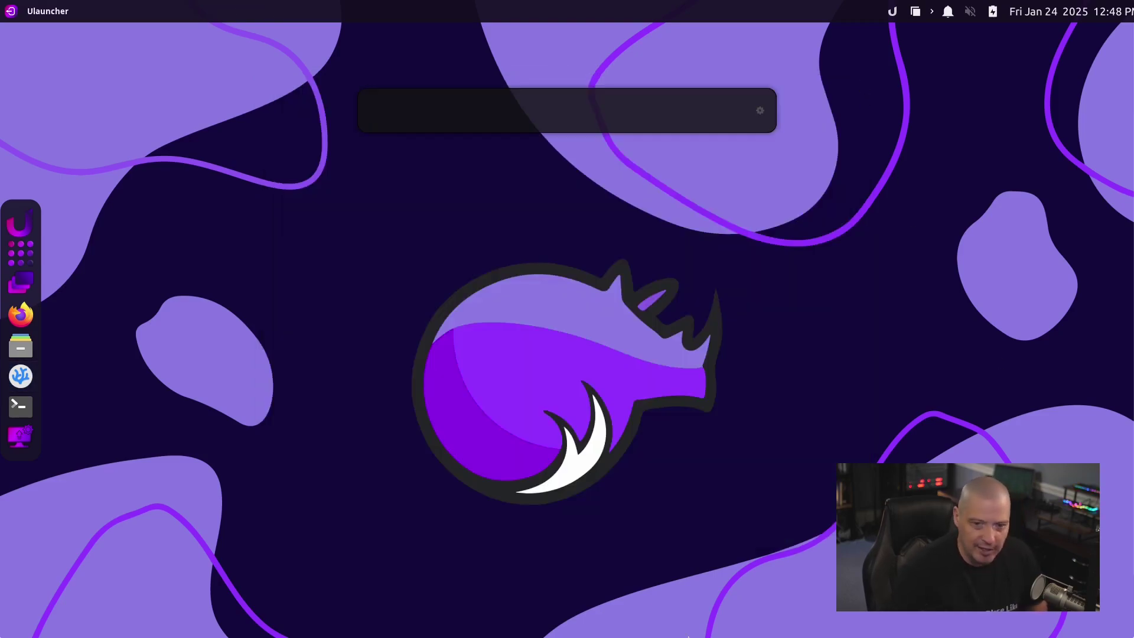
{"action": "type", "text": "g "}
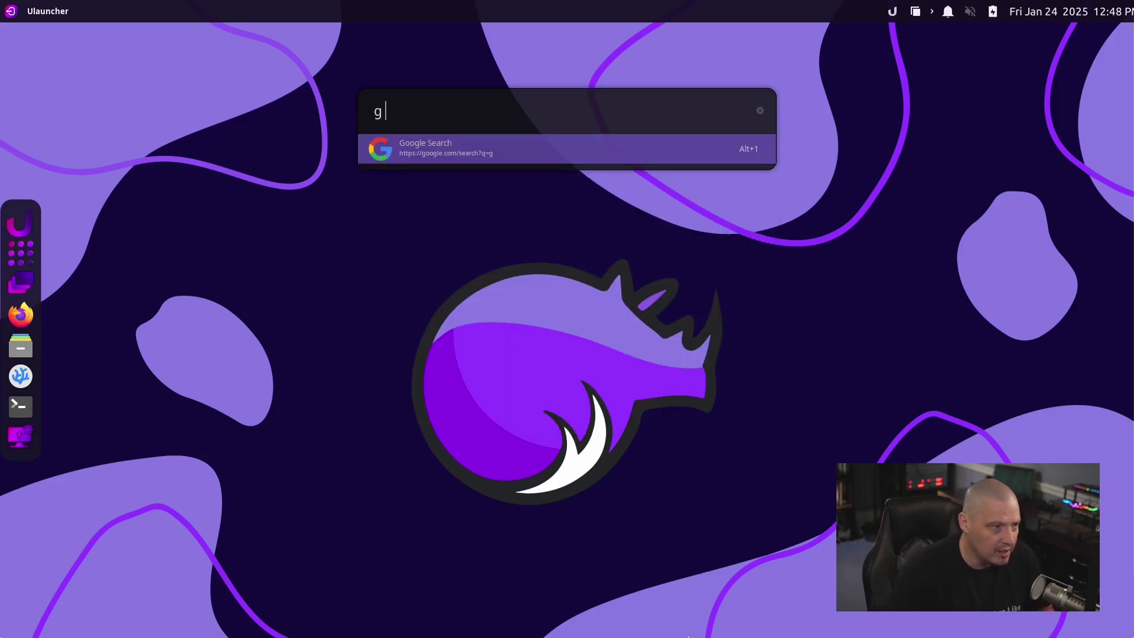
{"action": "type", "text": "dsitrotub"}
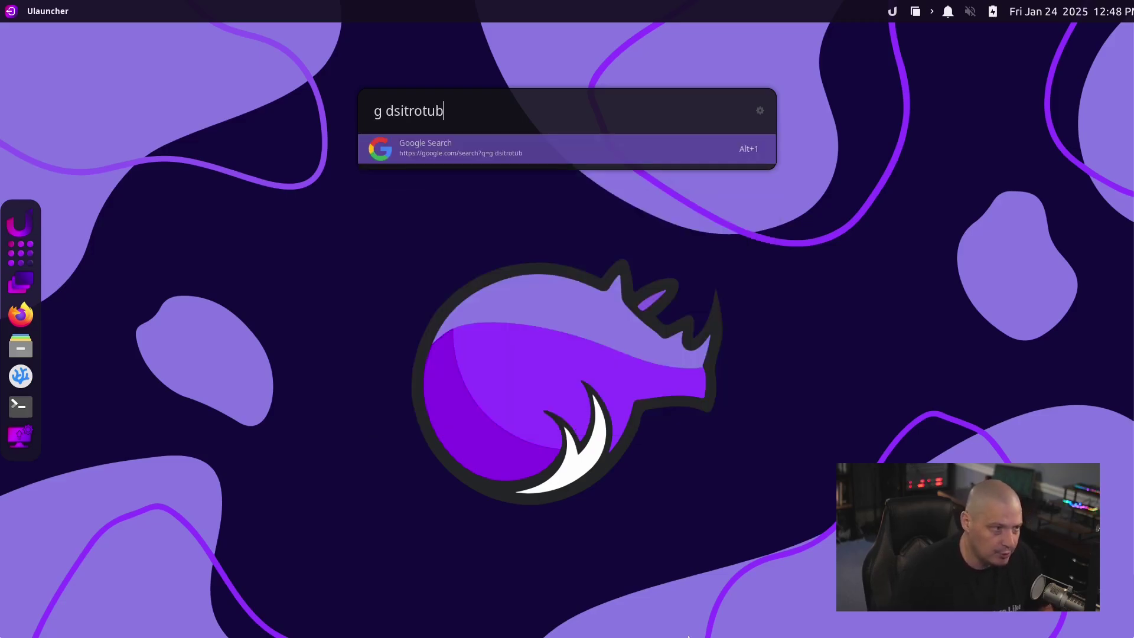
{"action": "key", "text": "BackSpace"}
{"action": "key", "text": "BackSpace"}
{"action": "key", "text": "BackSpace"}
{"action": "key", "text": "BackSpace"}
{"action": "type", "text": "istr"}
{"action": "key", "text": "Return"}
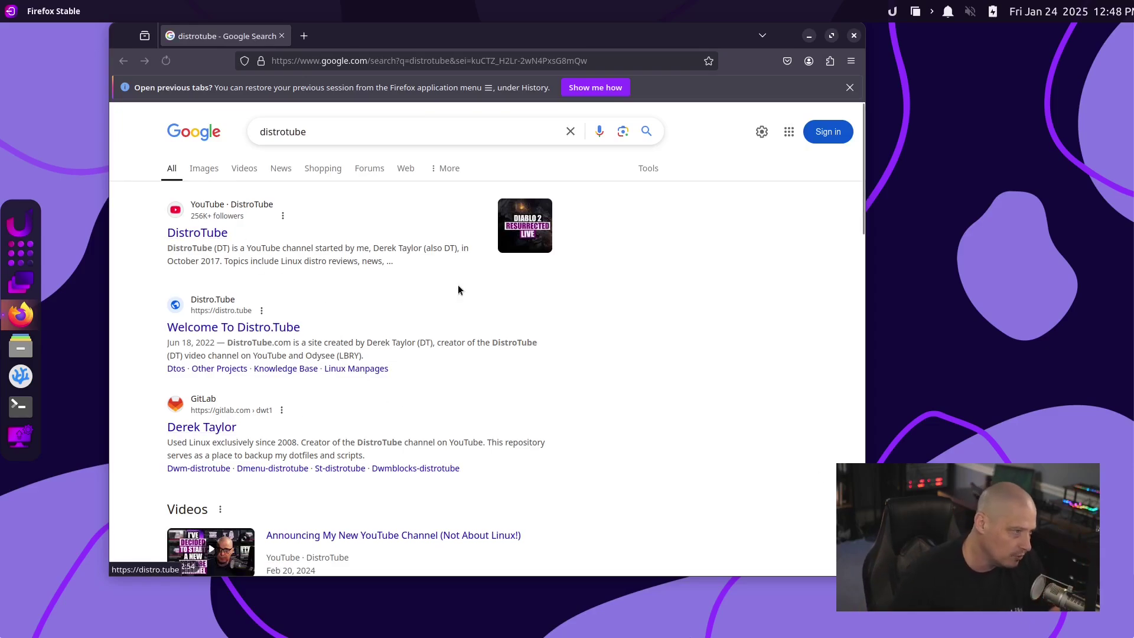
Step: Close the Google results window and browse the 'ddg' web search results in Ulauncher
{"action": "left_click", "coordinate": [854, 35]}
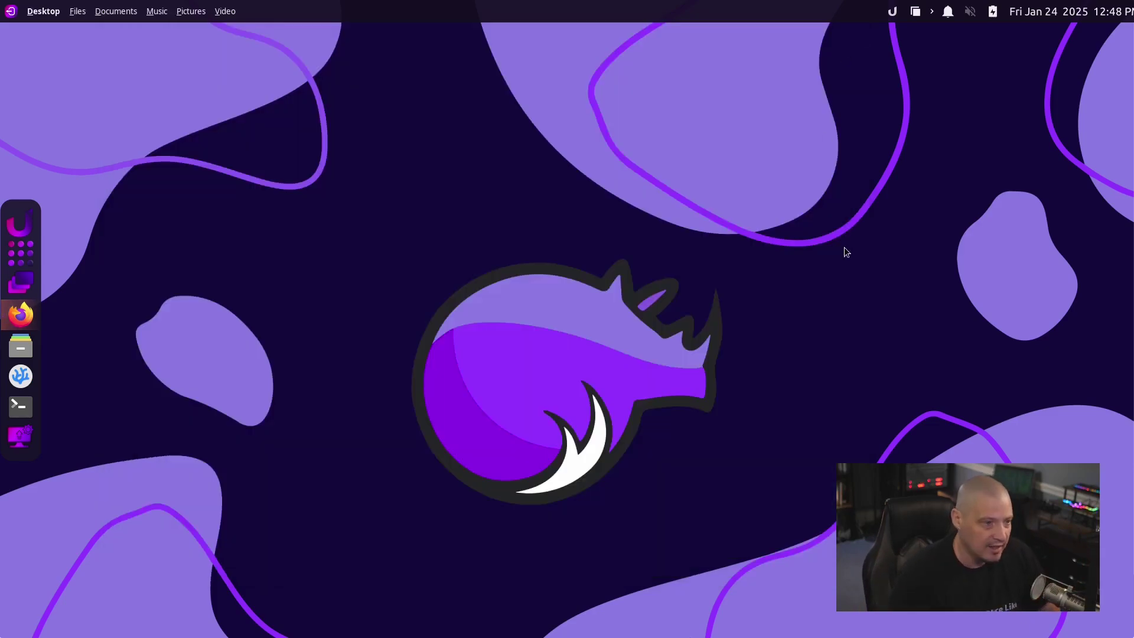
{"action": "key", "text": "ctrl+space"}
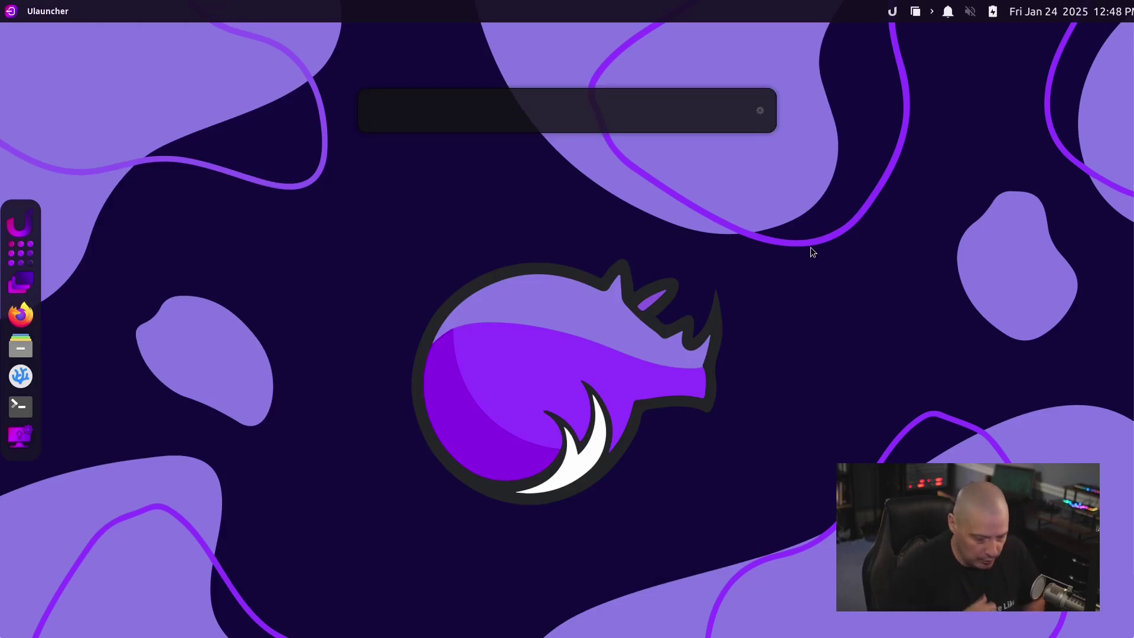
{"action": "type", "text": "ddg"}
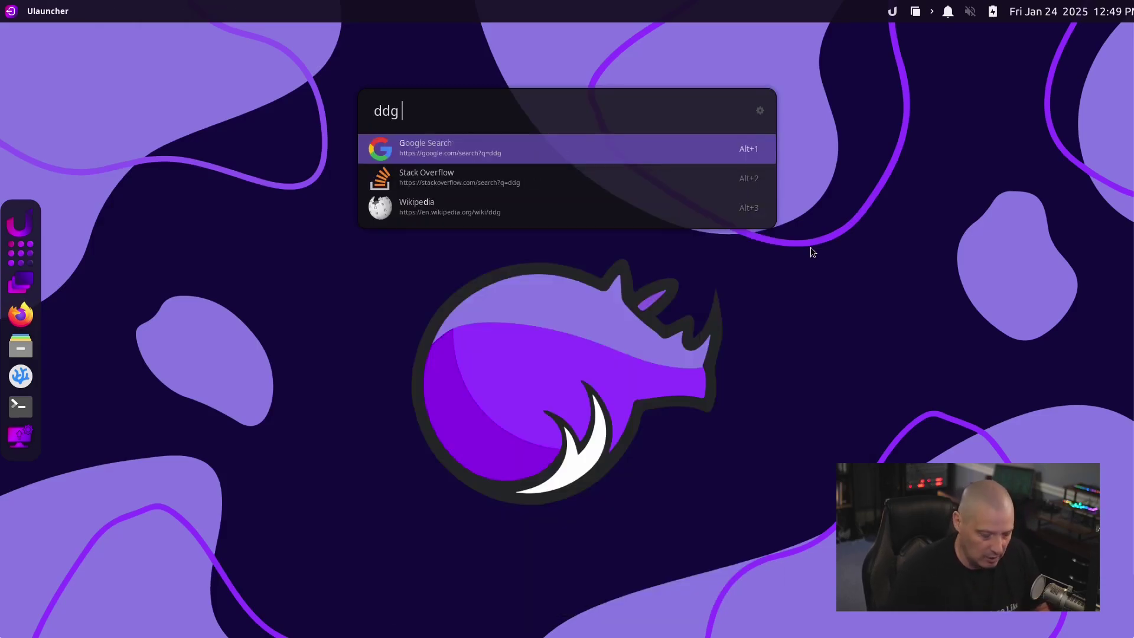
{"action": "key", "text": "Down"}
{"action": "key", "text": "Up"}
{"action": "key", "text": "Down"}
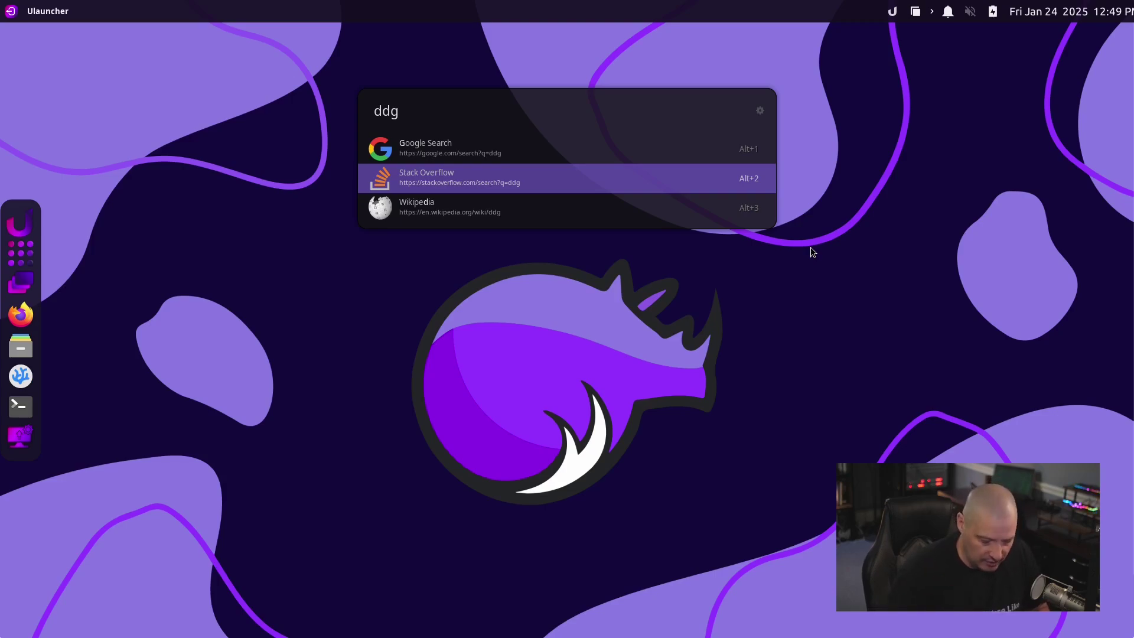
{"action": "key", "text": "BackSpace"}
{"action": "key", "text": "BackSpace"}
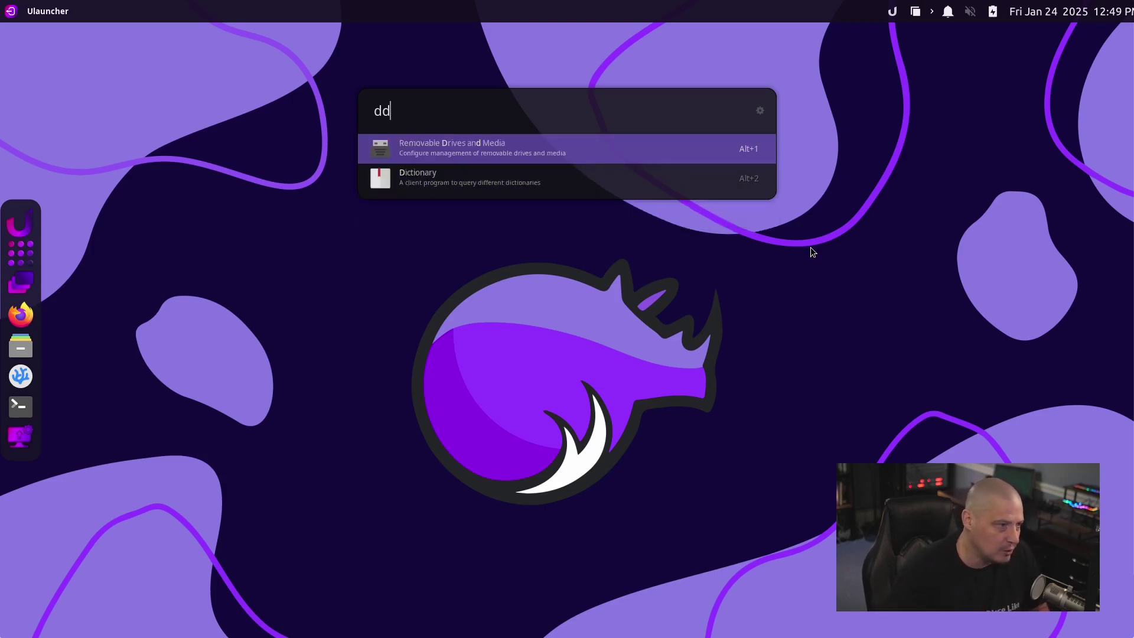
{"action": "key", "text": "BackSpace"}
{"action": "key", "text": "BackSpace"}
Step: Try the 'so' keyword, then search Wikipedia for 'linux' to open its article in Firefox
{"action": "type", "text": "so "}
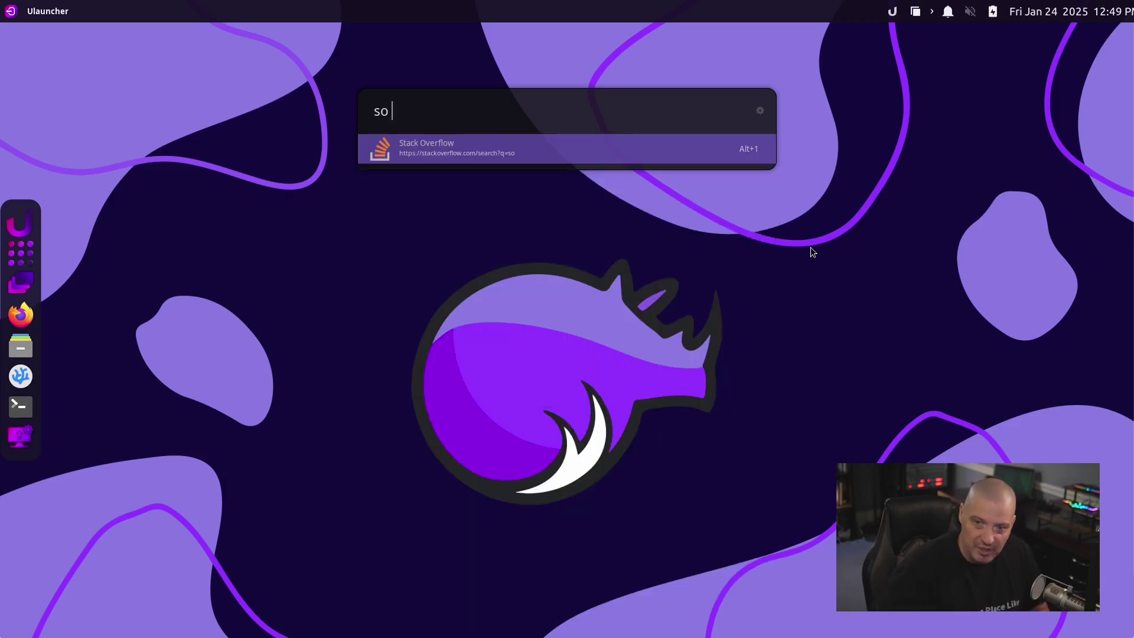
{"action": "type", "text": "query"}
{"action": "key", "text": "BackSpace"}
{"action": "key", "text": "BackSpace"}
{"action": "key", "text": "BackSpace"}
{"action": "key", "text": "BackSpace"}
{"action": "key", "text": "BackSpace"}
{"action": "key", "text": "BackSpace"}
{"action": "key", "text": "BackSpace"}
{"action": "key", "text": "BackSpace"}
{"action": "type", "text": "wiki"}
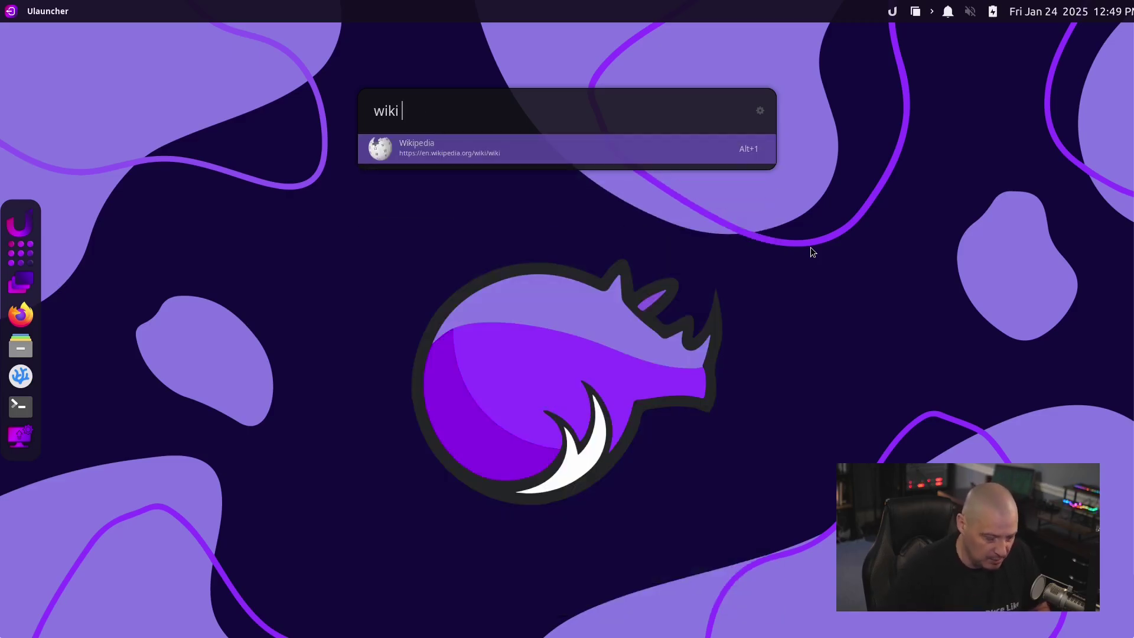
{"action": "type", "text": " linux"}
{"action": "key", "text": "Return"}
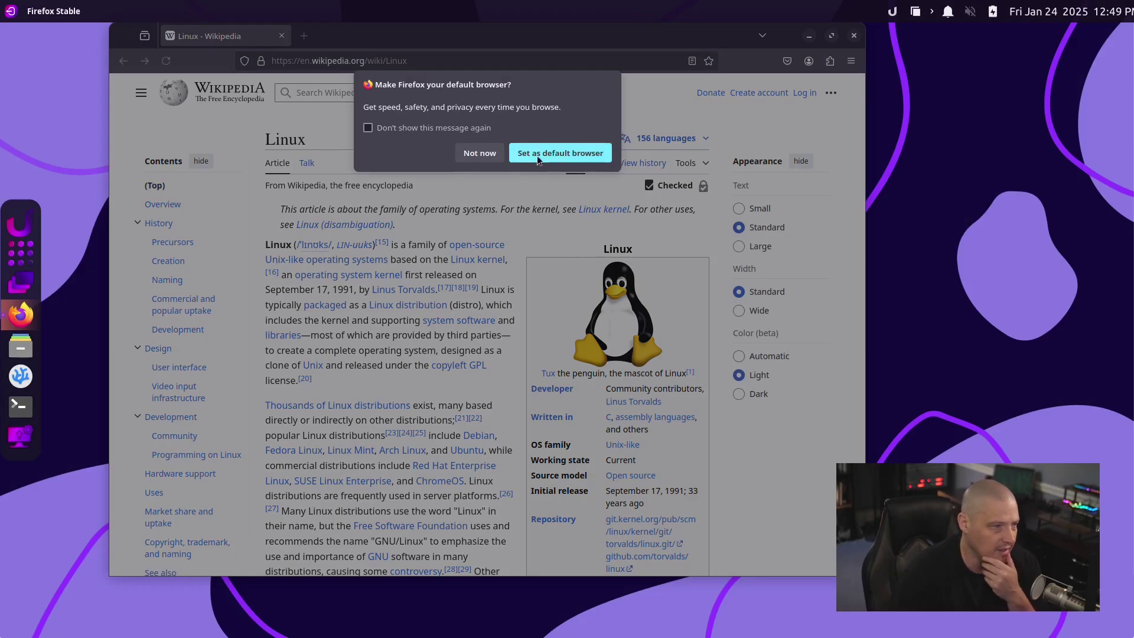
Step: Decline making Firefox the default browser, move its window down and right, then close it
{"action": "left_click", "coordinate": [480, 155]}
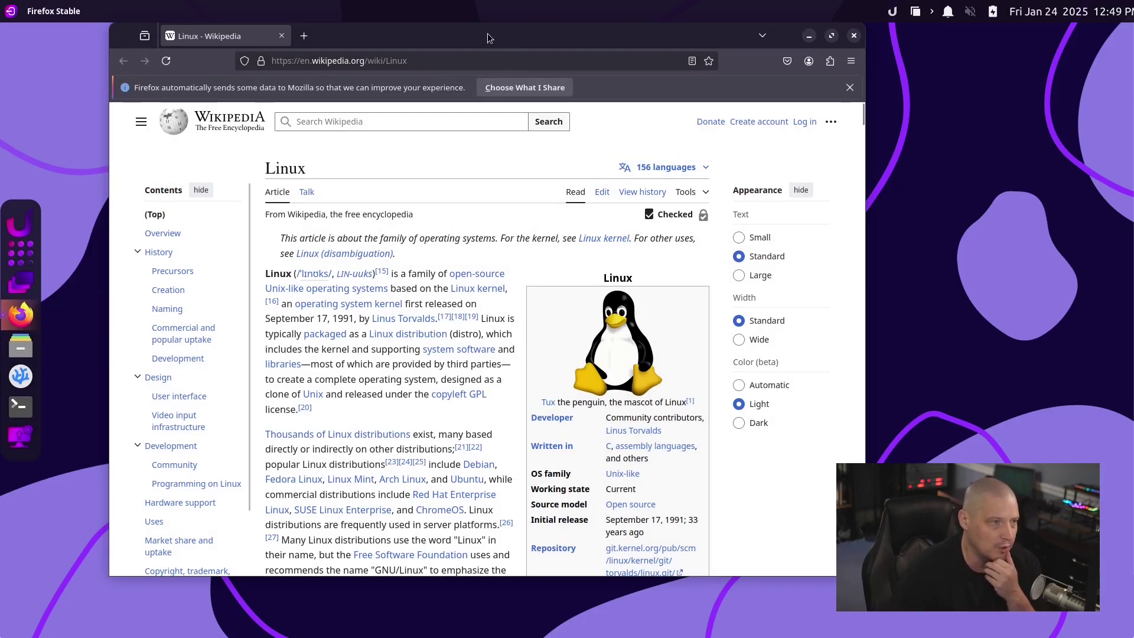
{"action": "left_click_drag", "start_coordinate": [488, 36], "coordinate": [566, 65]}
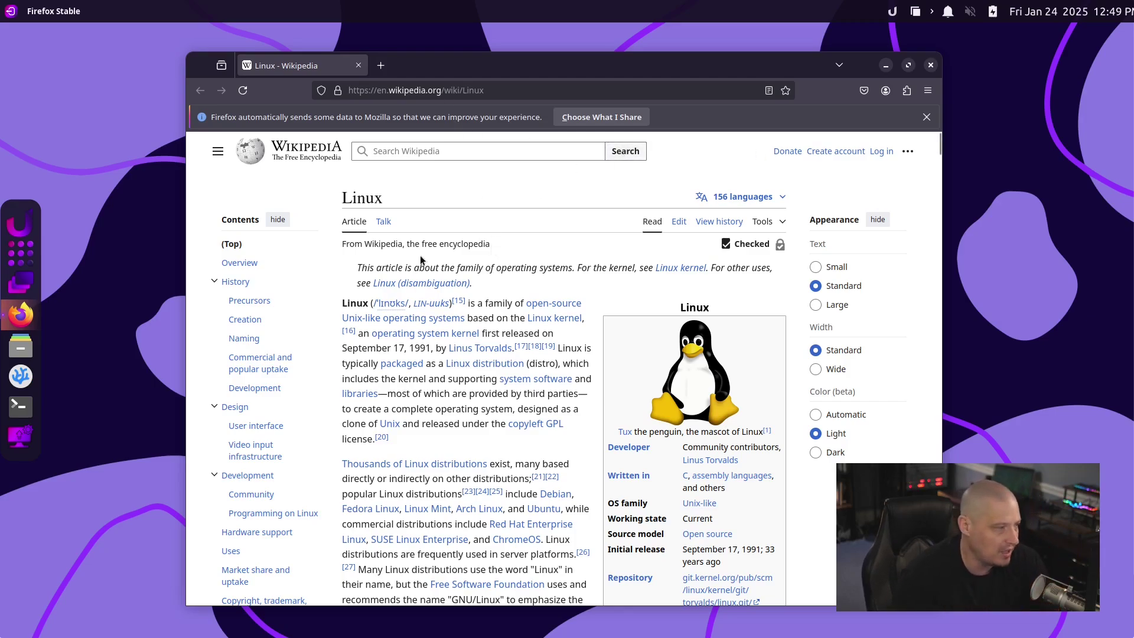
{"action": "left_click", "coordinate": [930, 65]}
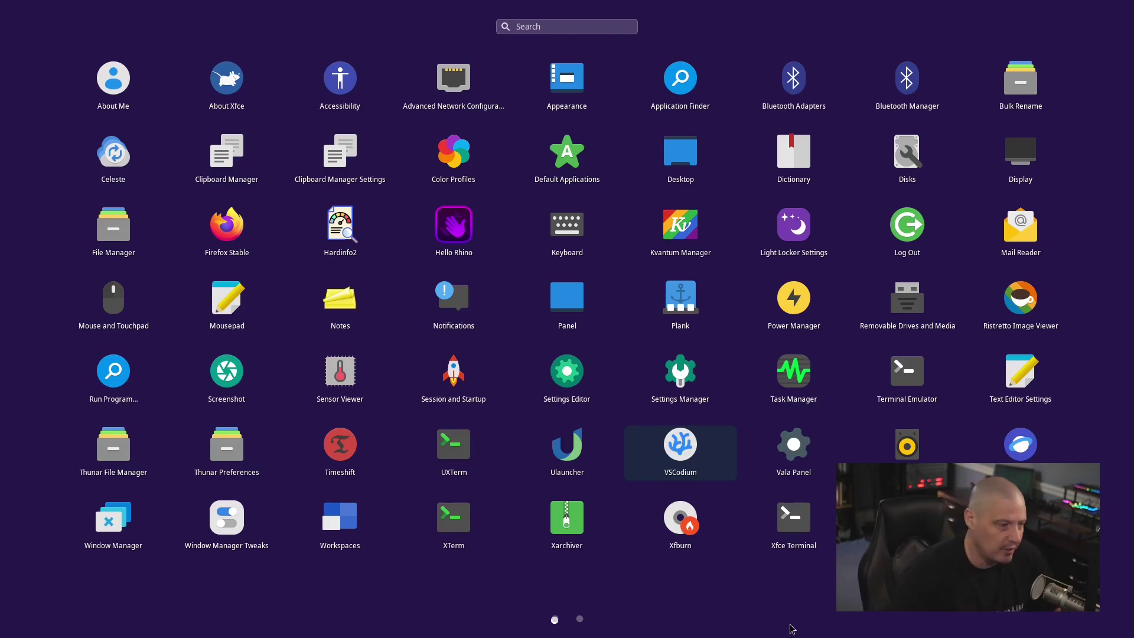
{"action": "left_click", "coordinate": [676, 636]}
{"action": "mouse_move", "coordinate": [5, 284]}
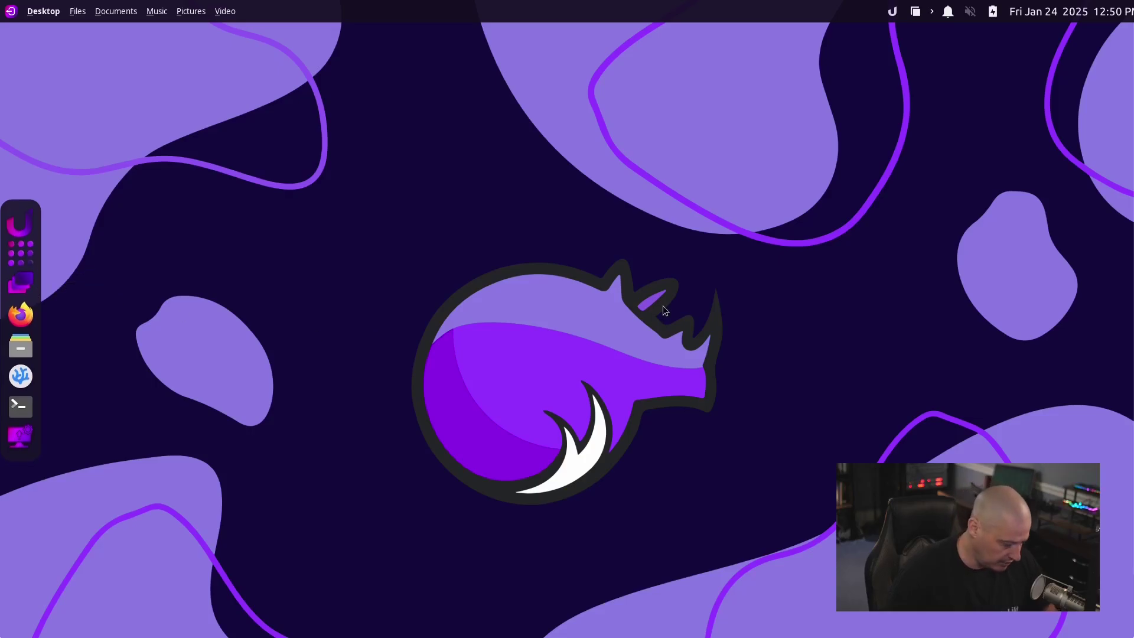
Step: Open Thunar from the dock and move it down and right, toggling the workspace overview around it
{"action": "key", "text": "super"}
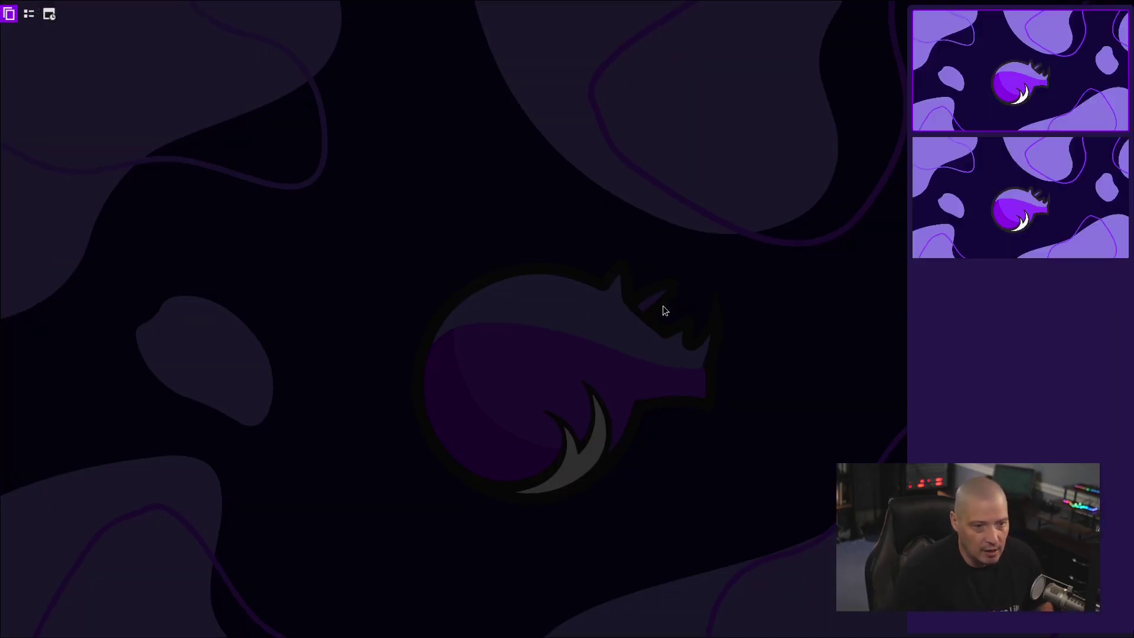
{"action": "key", "text": "super"}
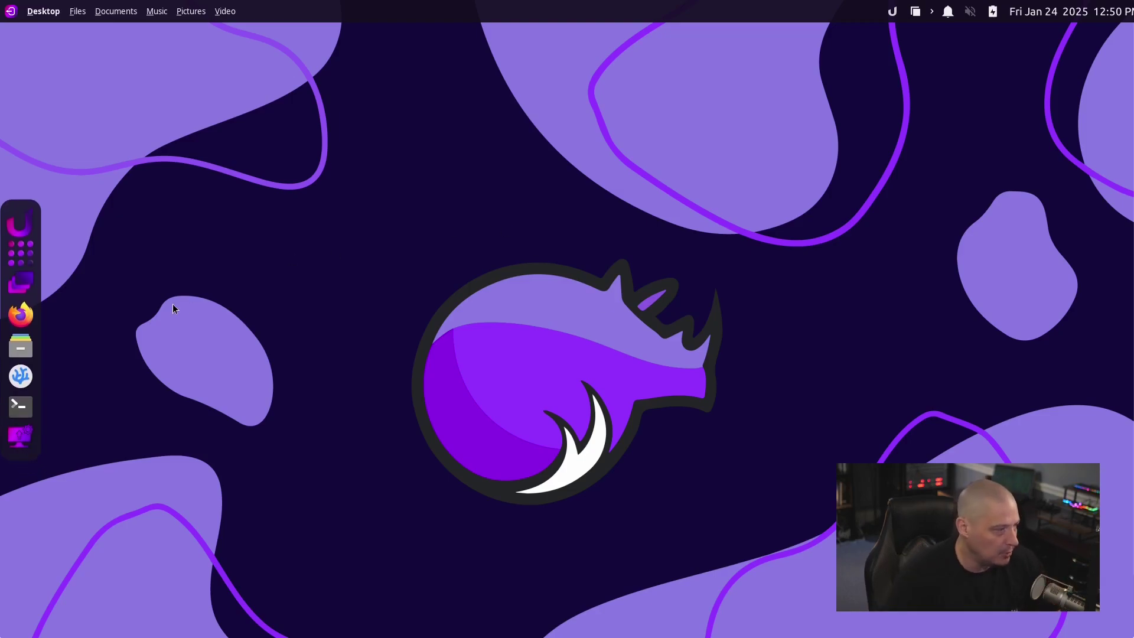
{"action": "left_click", "coordinate": [21, 347]}
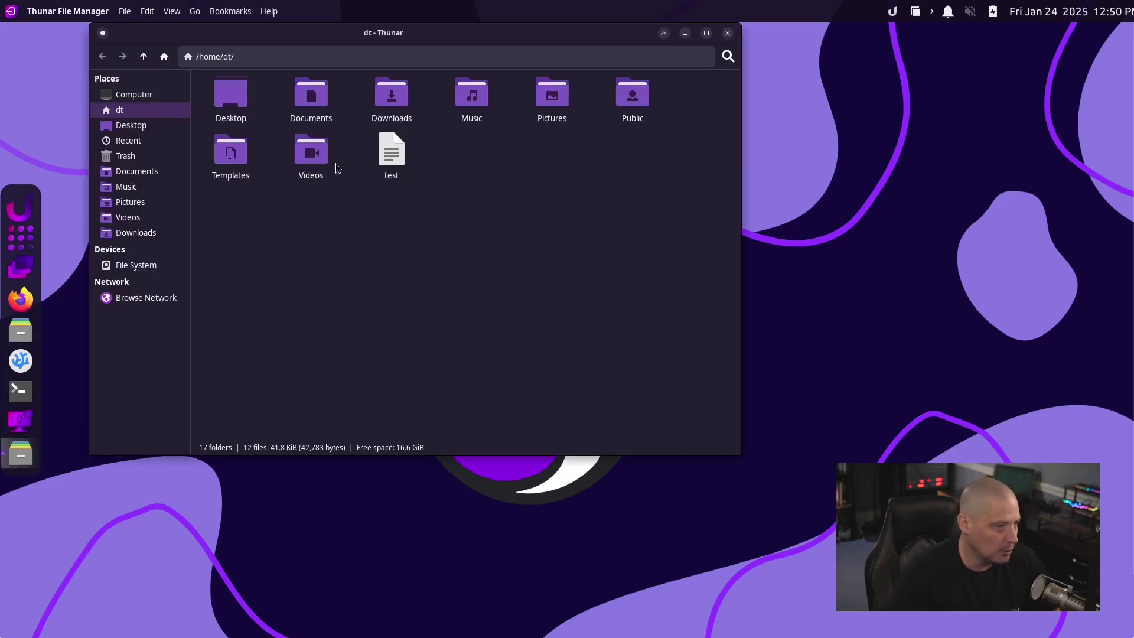
{"action": "left_click_drag", "start_coordinate": [402, 43], "coordinate": [460, 97]}
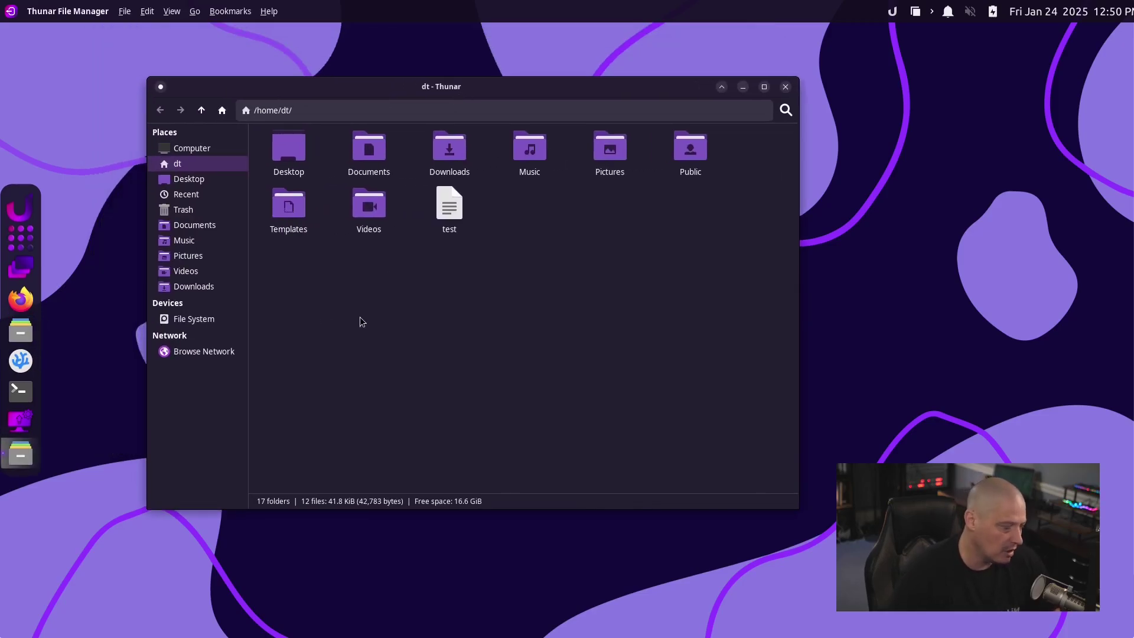
{"action": "key", "text": "super"}
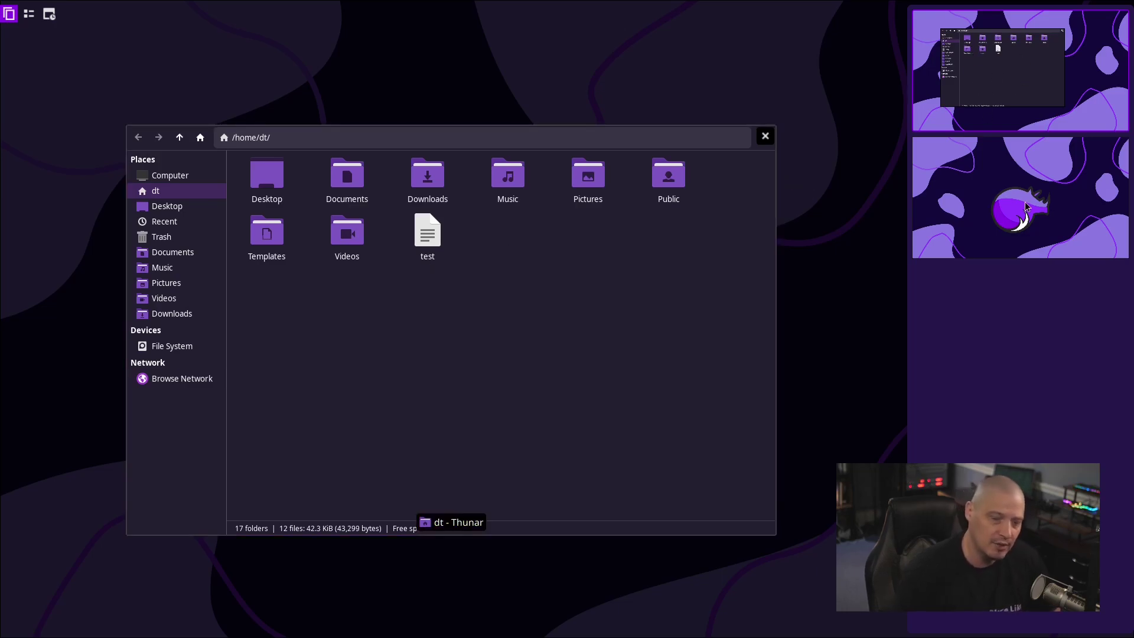
{"action": "key", "text": "super"}
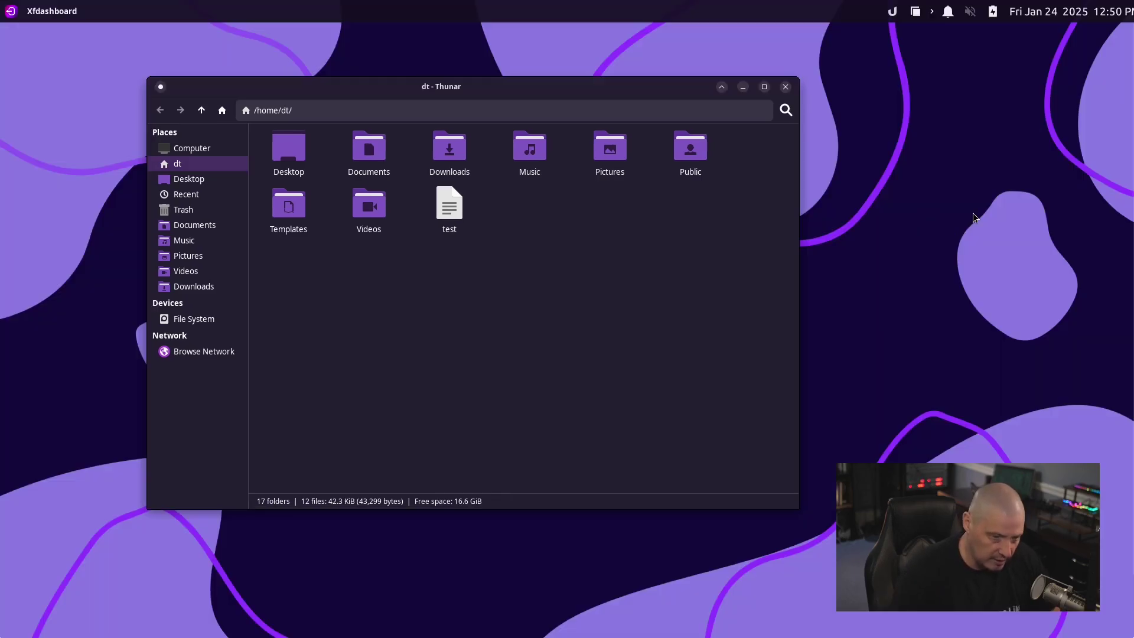
Step: Open a terminal, center it, and move it to workspace 2 through the overview, then switch there
{"action": "left_click", "coordinate": [31, 392]}
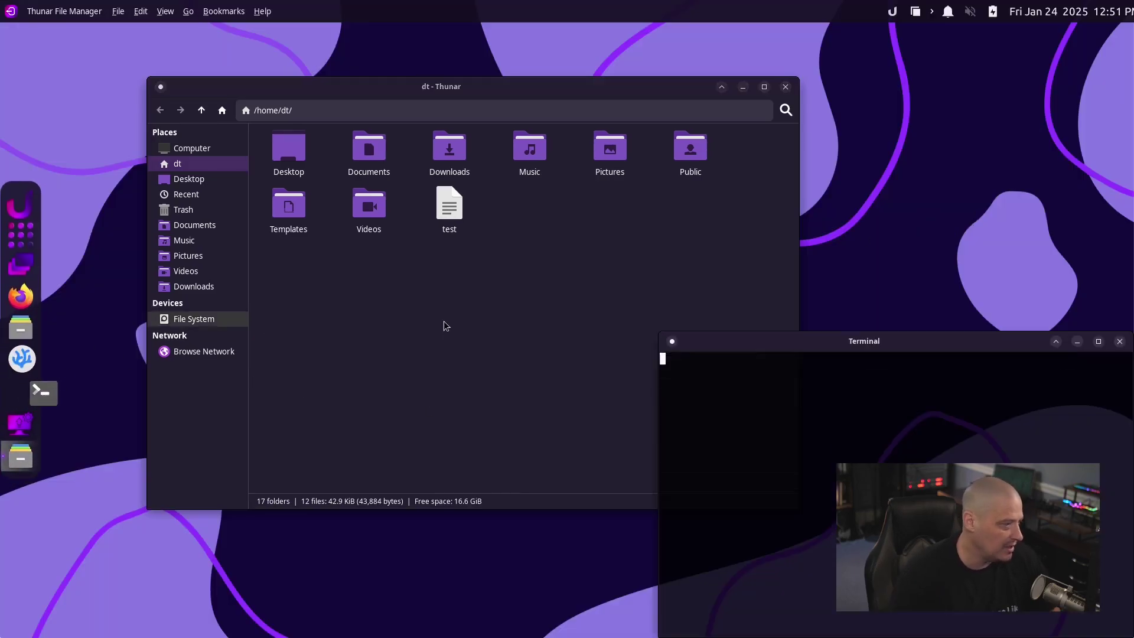
{"action": "left_click_drag", "start_coordinate": [938, 340], "coordinate": [745, 267]}
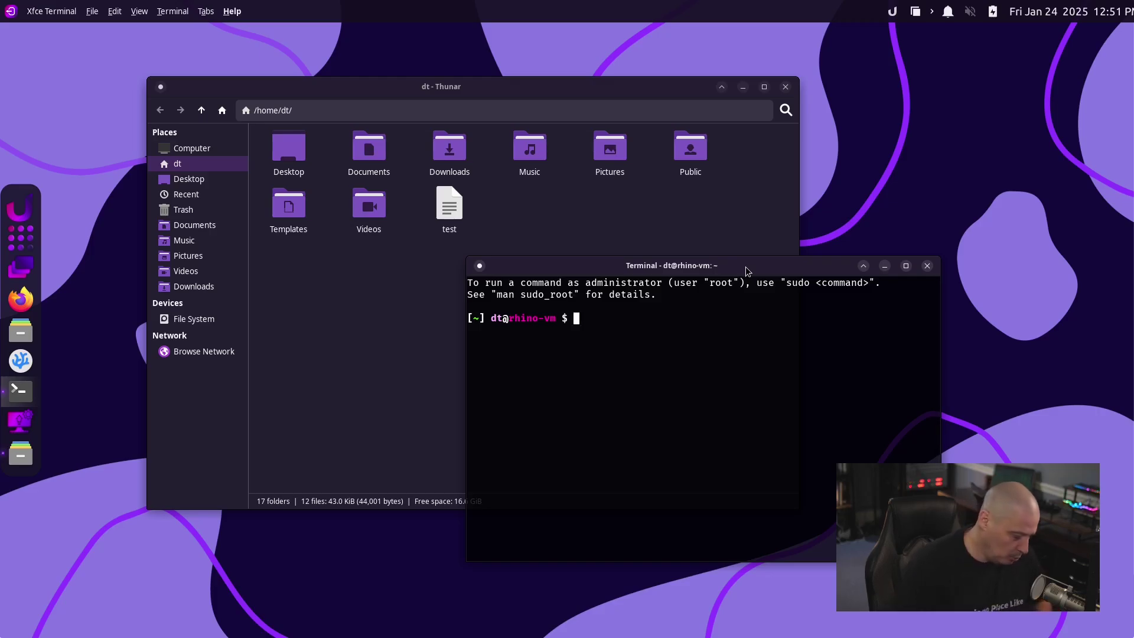
{"action": "key", "text": "super"}
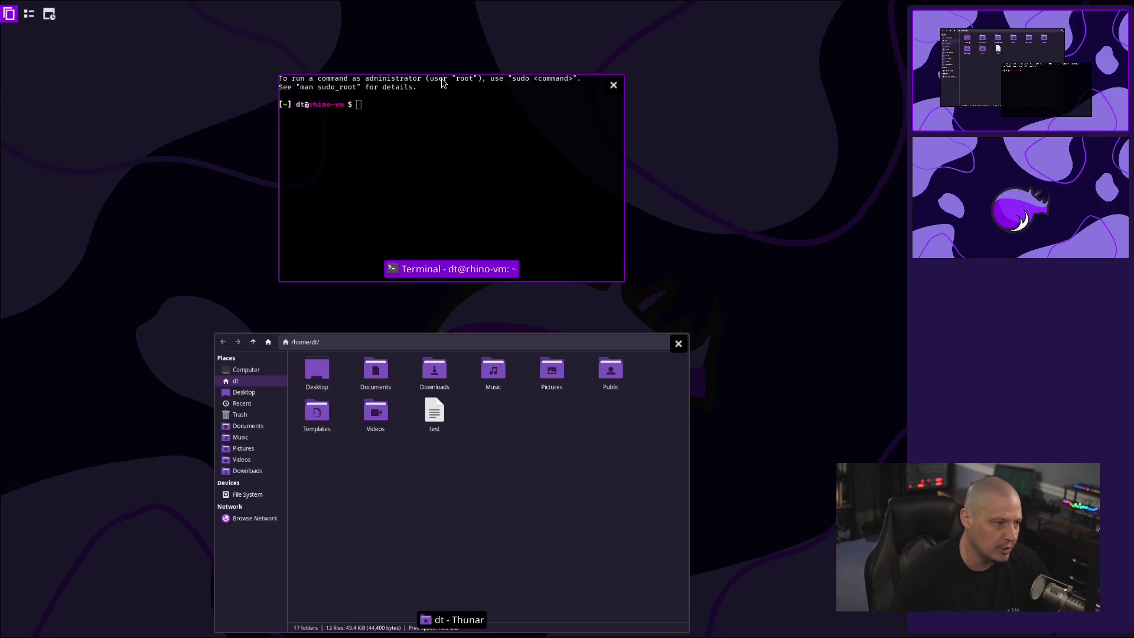
{"action": "left_click_drag", "start_coordinate": [590, 122], "coordinate": [980, 166]}
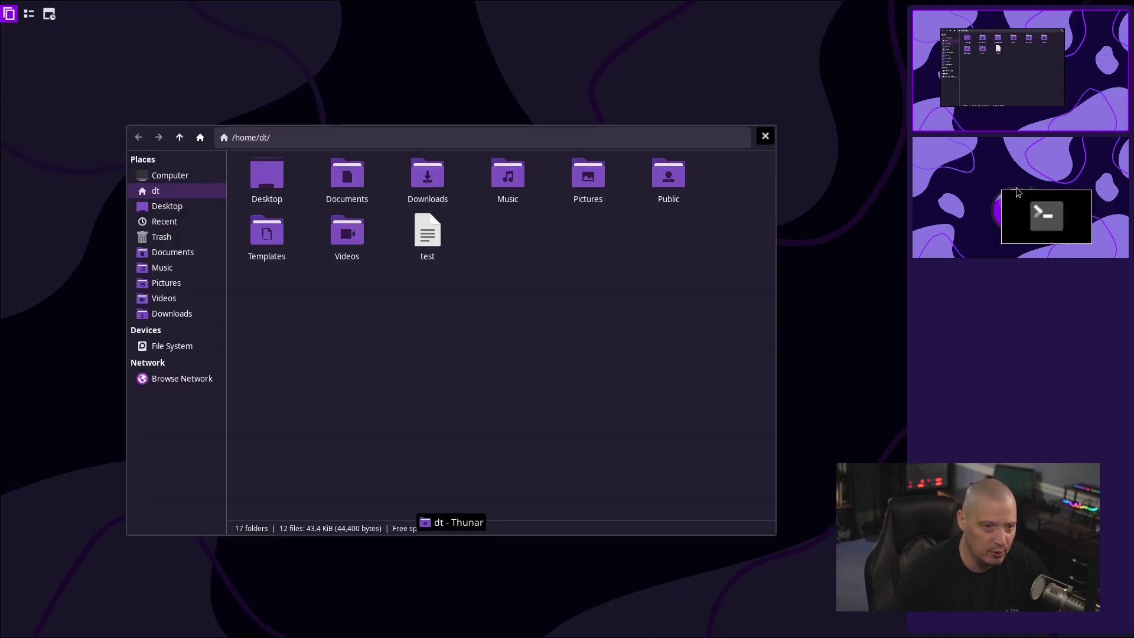
{"action": "left_click", "coordinate": [1037, 198]}
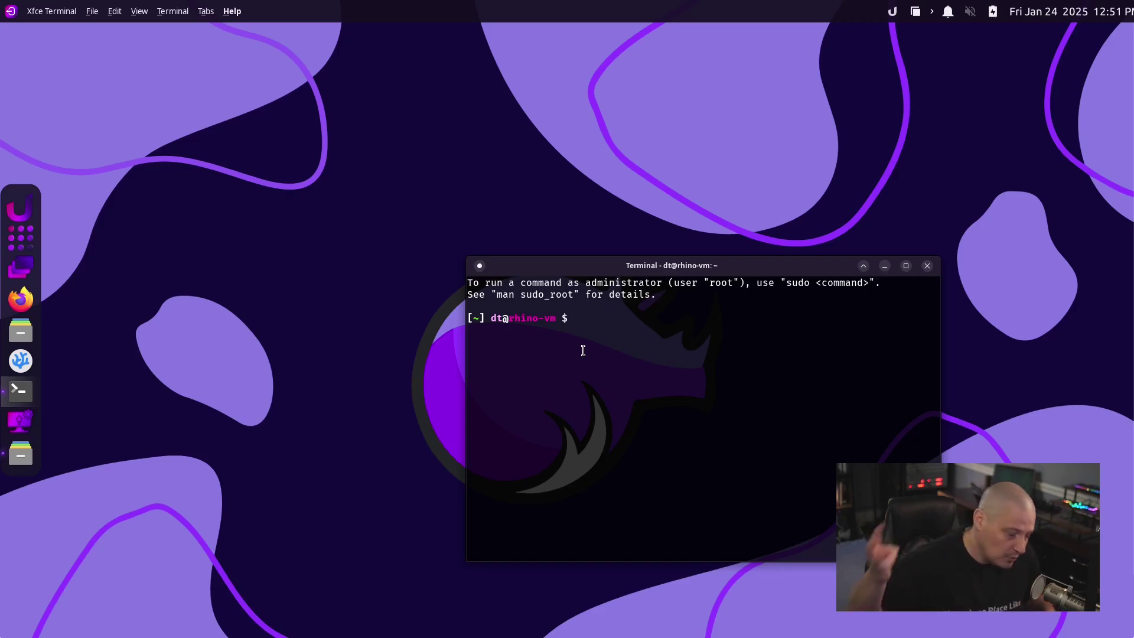
{"action": "key", "text": "super"}
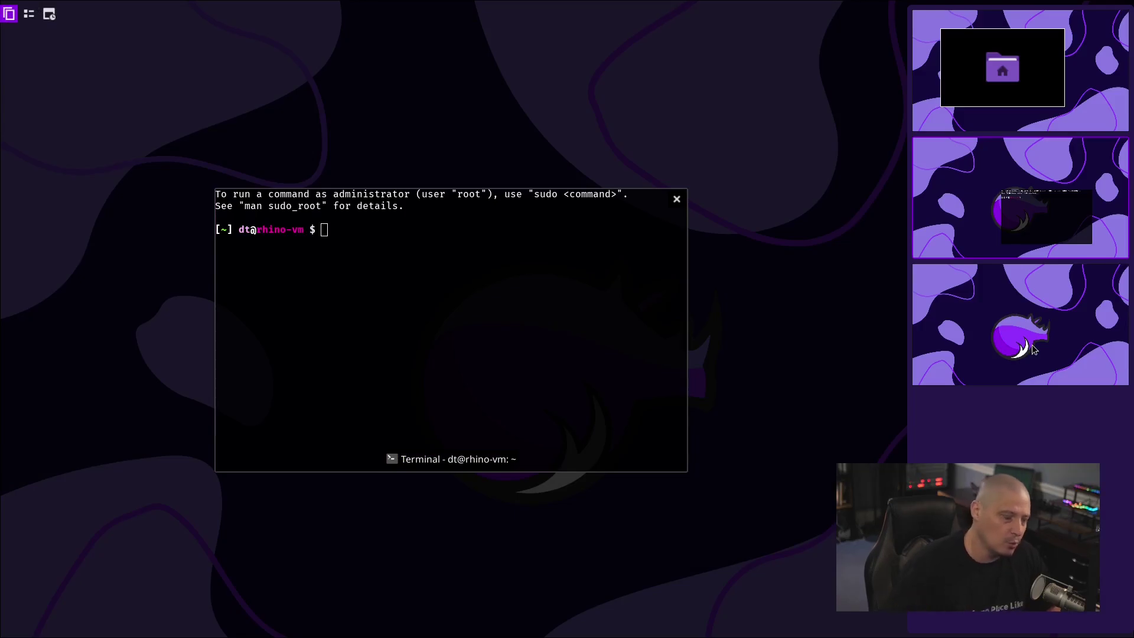
{"action": "key", "text": "super"}
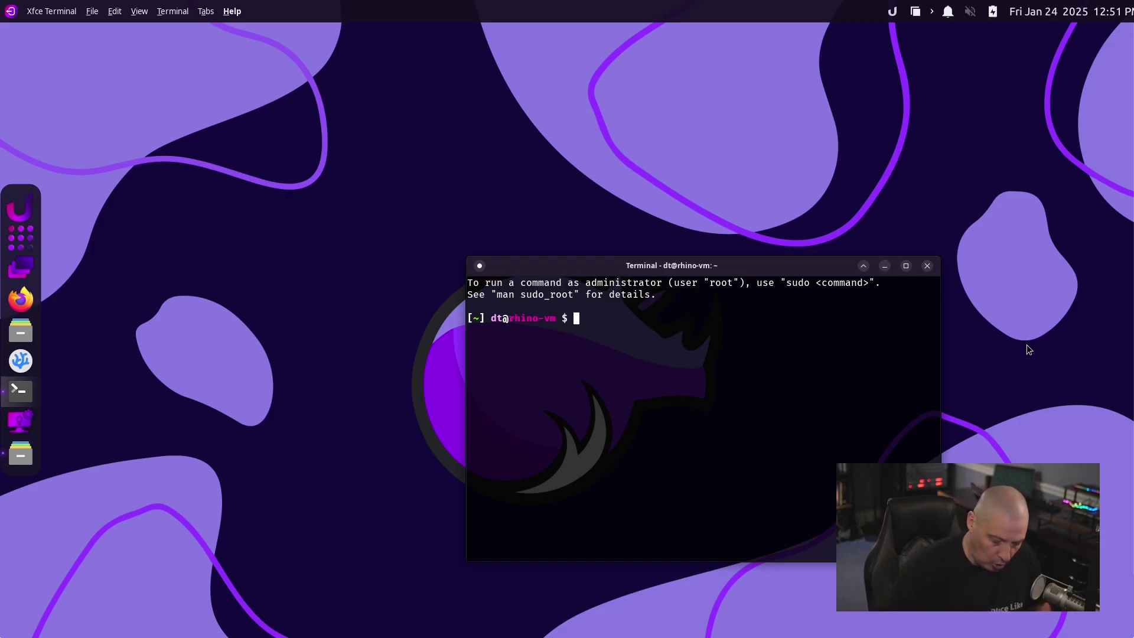
Step: Cycle through workspaces 1, 2 and 3 with Ctrl+F keys, then close Thunar on workspace 1
{"action": "key", "text": "ctrl+F1"}
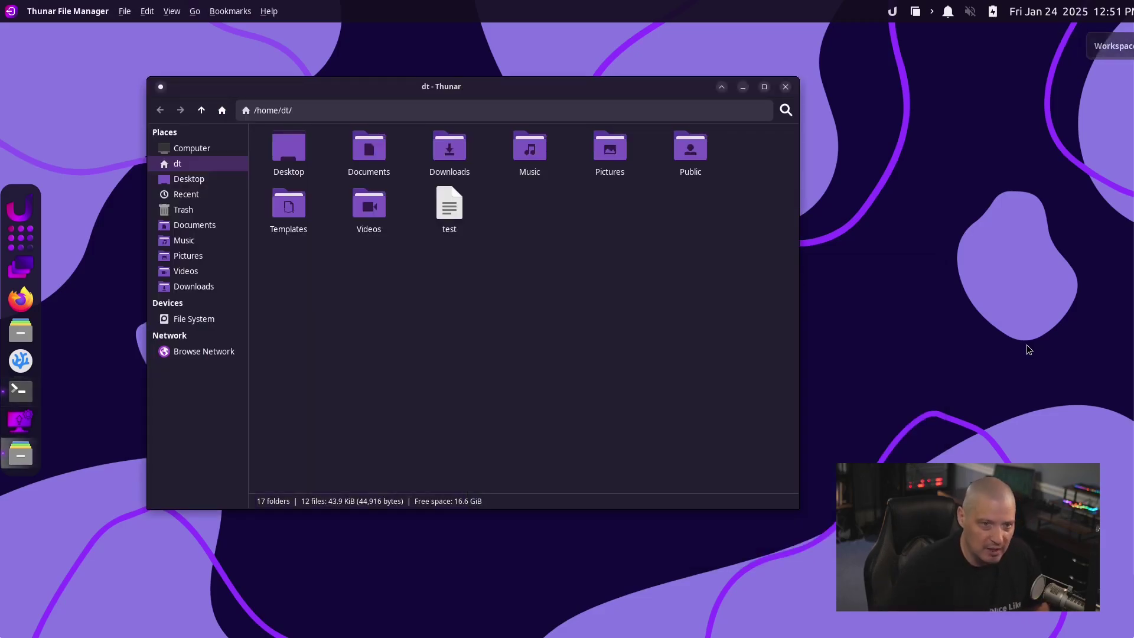
{"action": "key", "text": "ctrl+F2"}
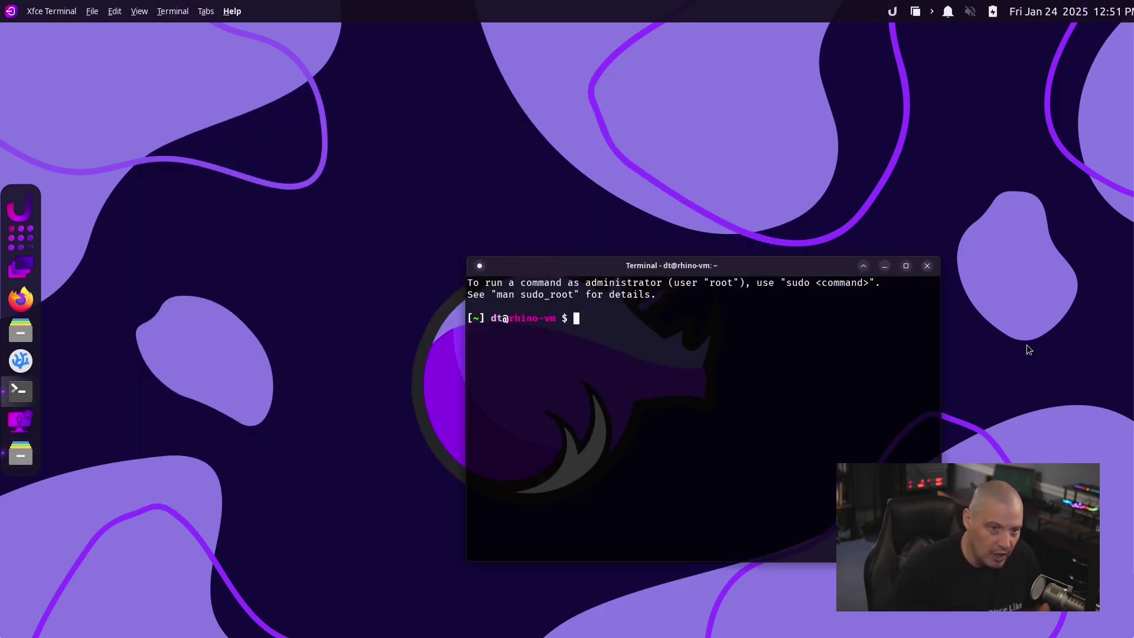
{"action": "key", "text": "ctrl+F3"}
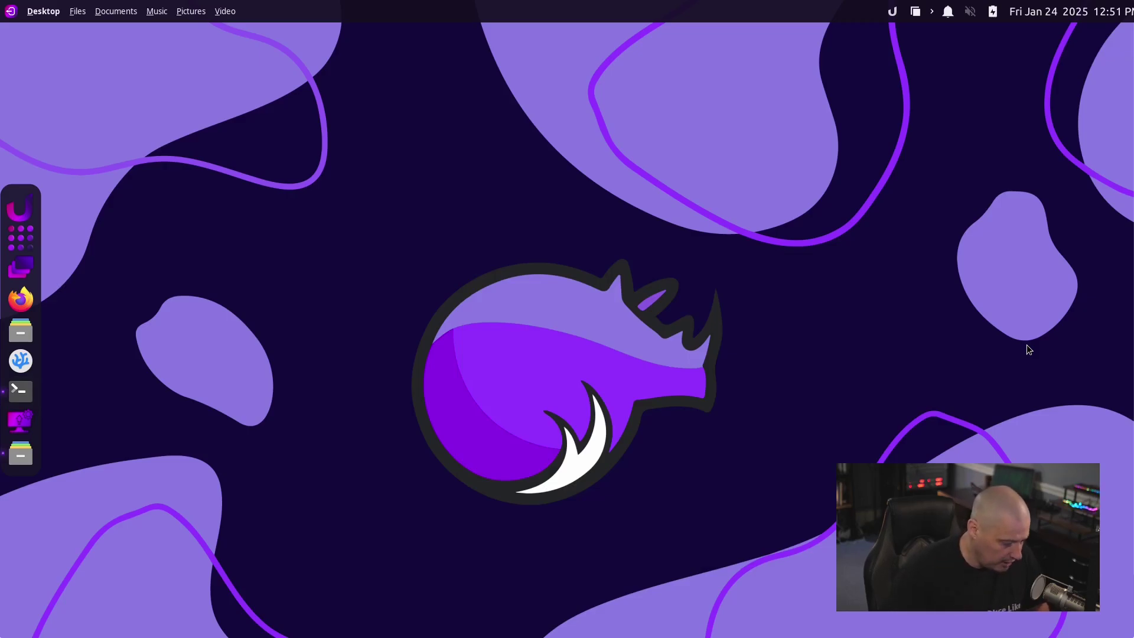
{"action": "key", "text": "ctrl+F2"}
{"action": "key", "text": "ctrl+F3"}
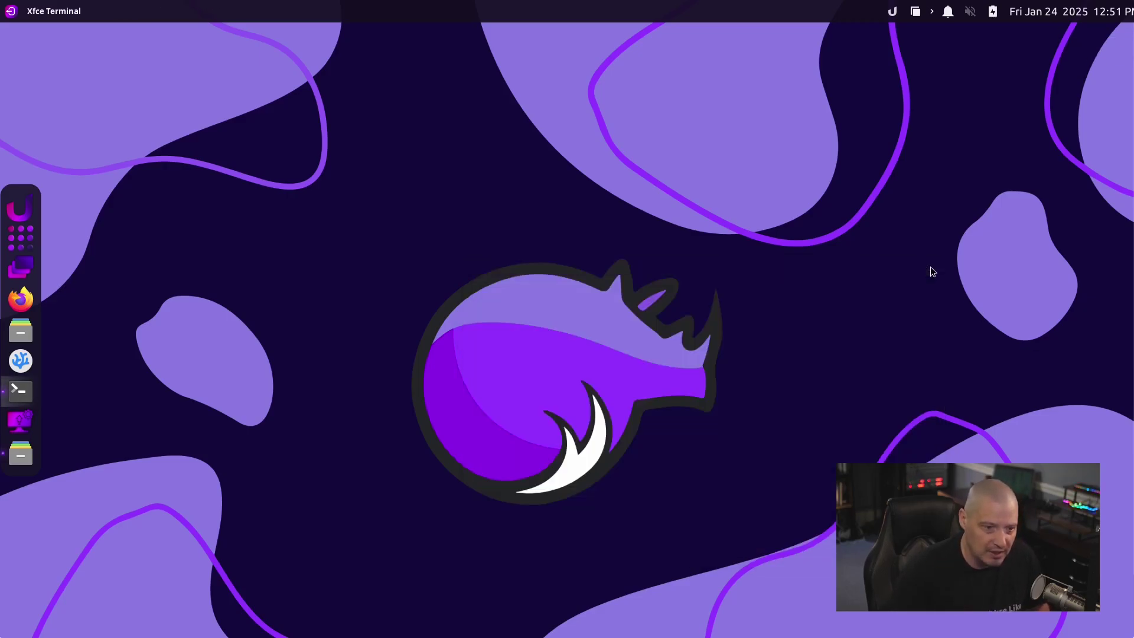
{"action": "key", "text": "ctrl+F1"}
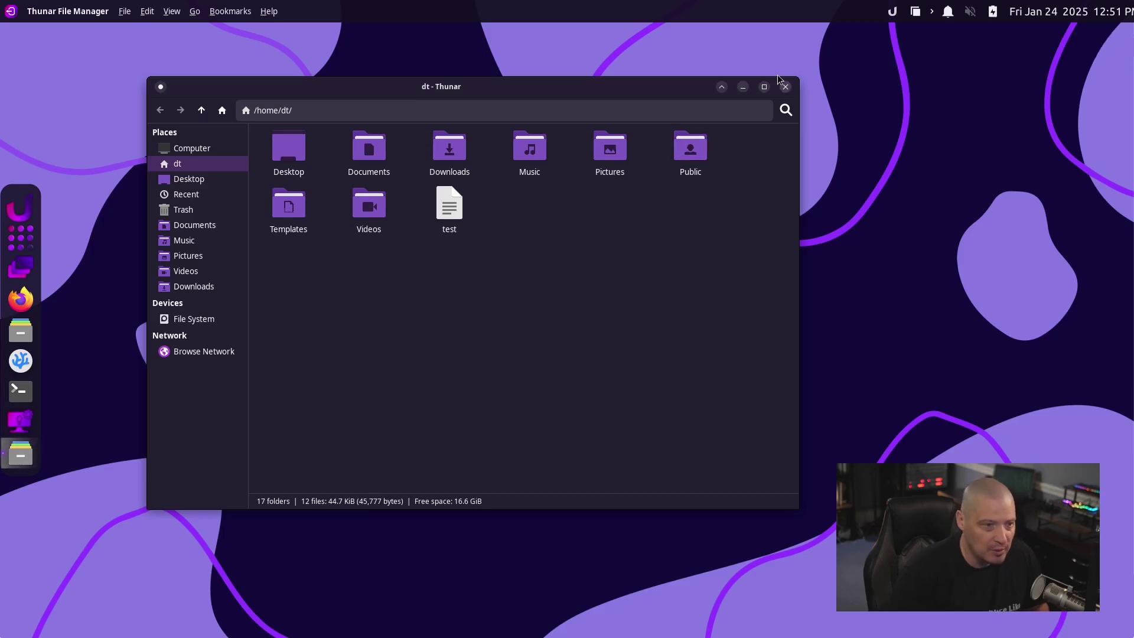
{"action": "left_click", "coordinate": [785, 88]}
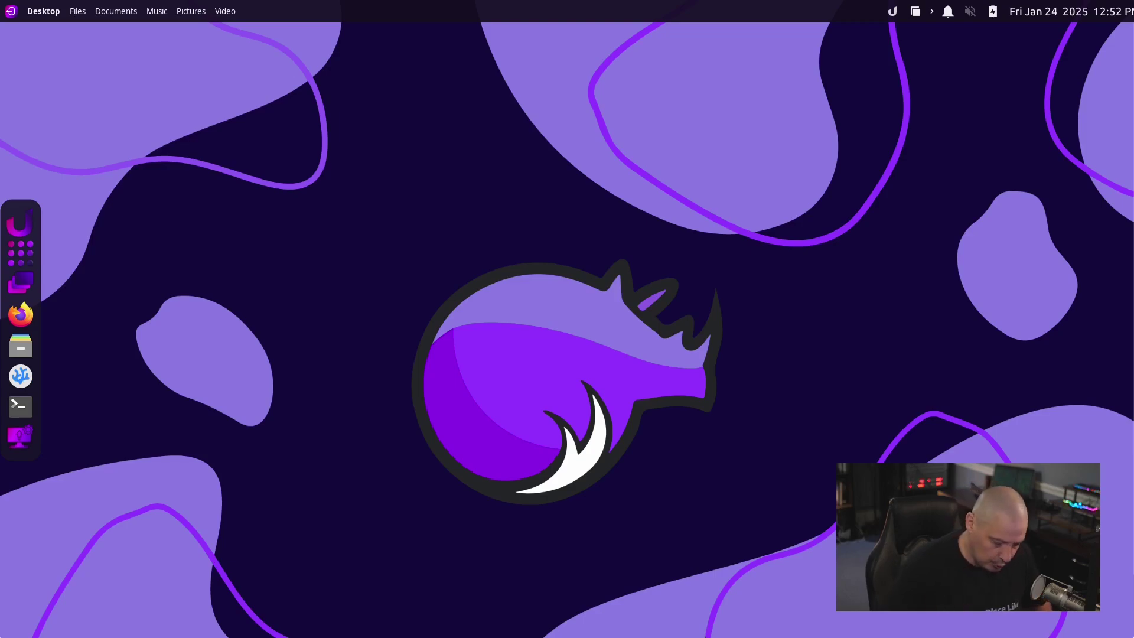
Step: Open a new terminal with Ctrl+Alt+T and maximize it to fill the screen
{"action": "key", "text": "ctrl+alt+t"}
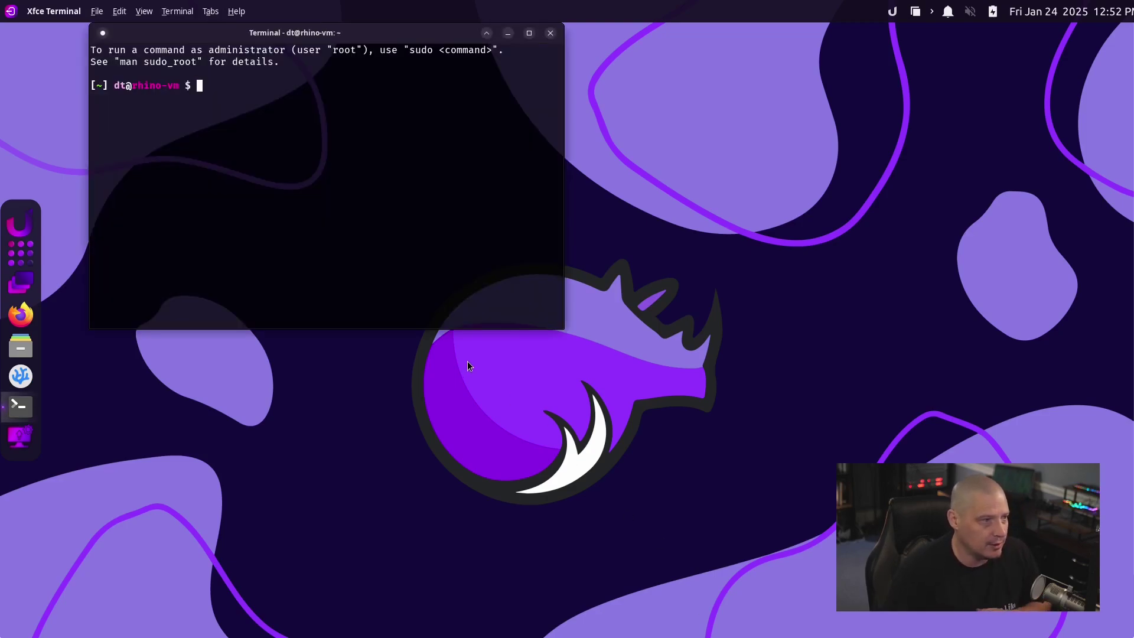
{"action": "double_click", "coordinate": [358, 34]}
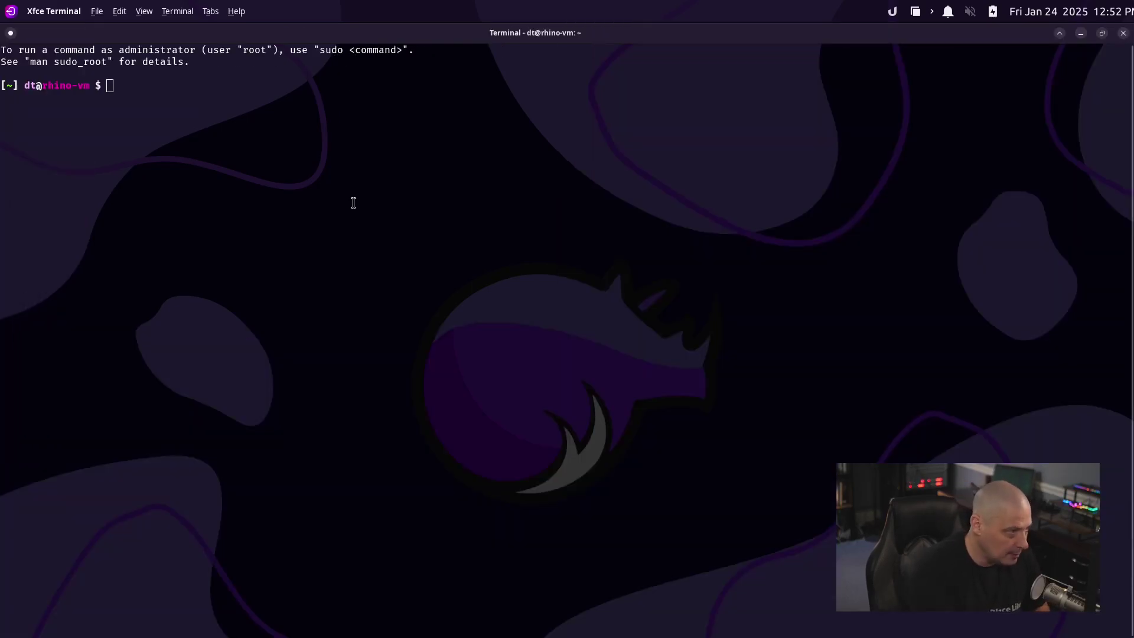
{"action": "type", "text": "=="}
{"action": "key", "text": "BackSpace"}
{"action": "key", "text": "BackSpace"}
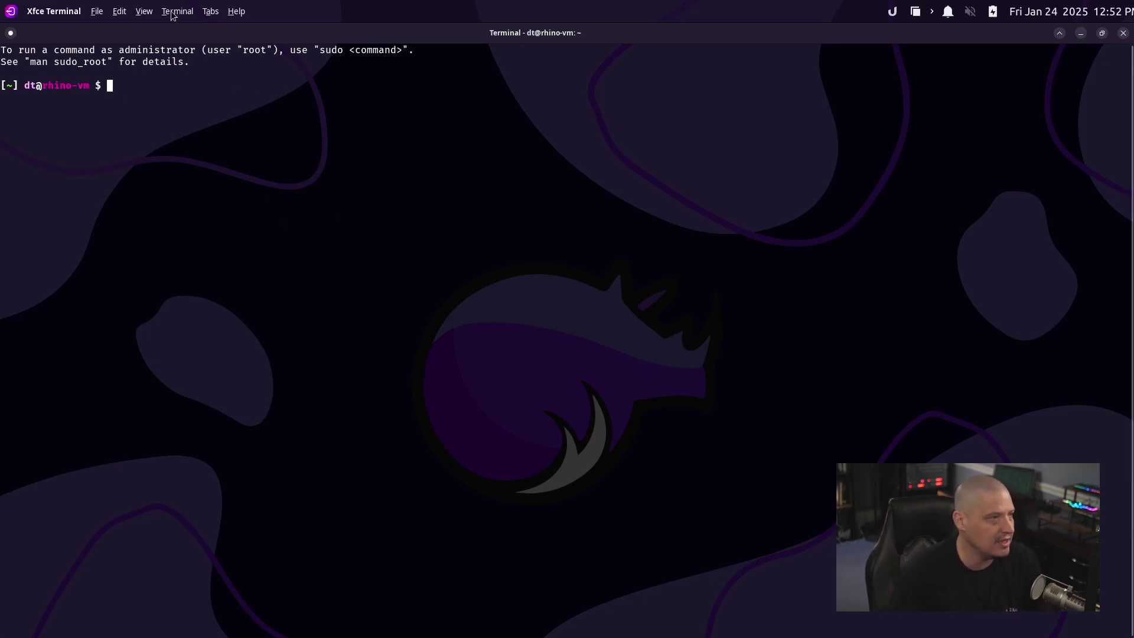
Step: Enlarge the terminal text twice with View > Zoom In
{"action": "left_click", "coordinate": [145, 11]}
{"action": "mouse_move", "coordinate": [177, 17]}
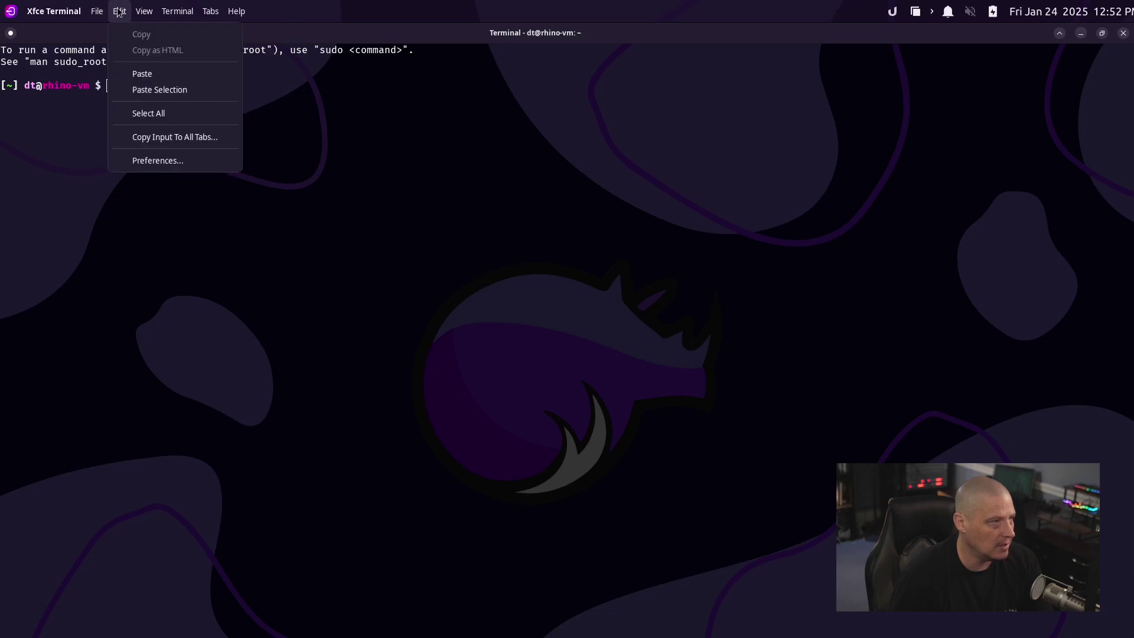
{"action": "left_click", "coordinate": [188, 106]}
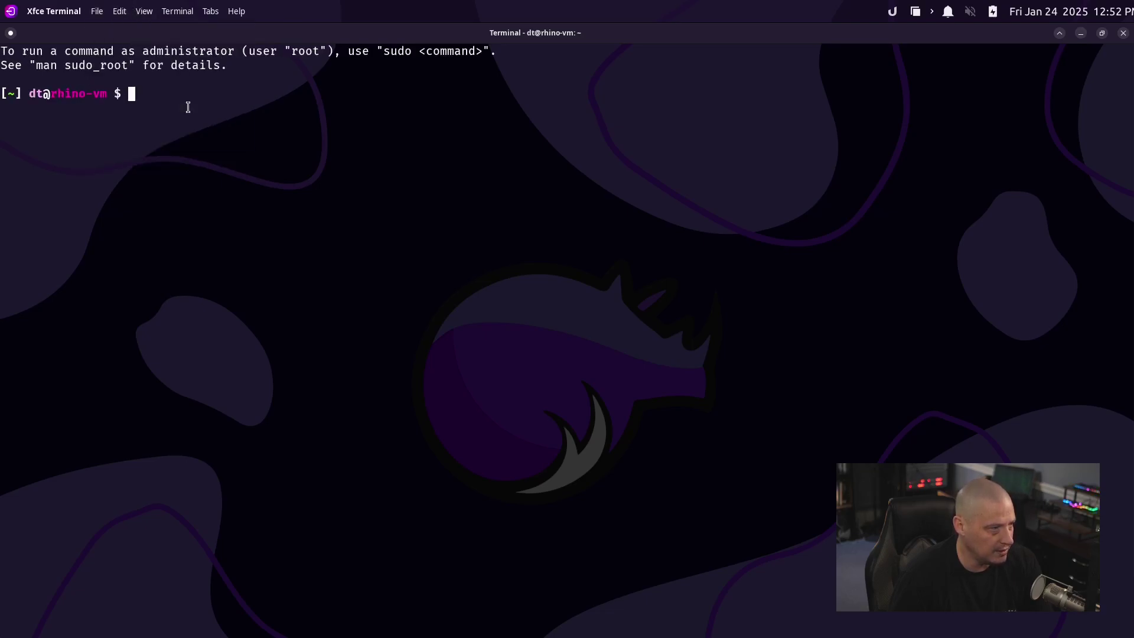
{"action": "left_click", "coordinate": [144, 11]}
{"action": "left_click", "coordinate": [186, 107]}
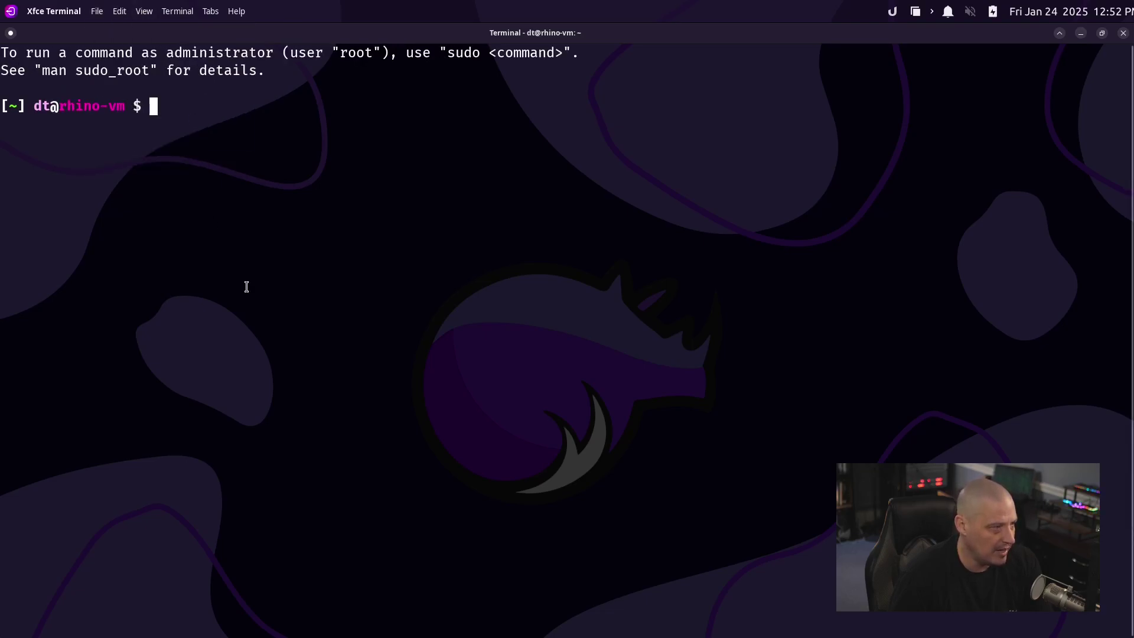
Step: Run uname -r, showing kernel version 6.12.3-061203-generic
{"action": "type", "text": "=="}
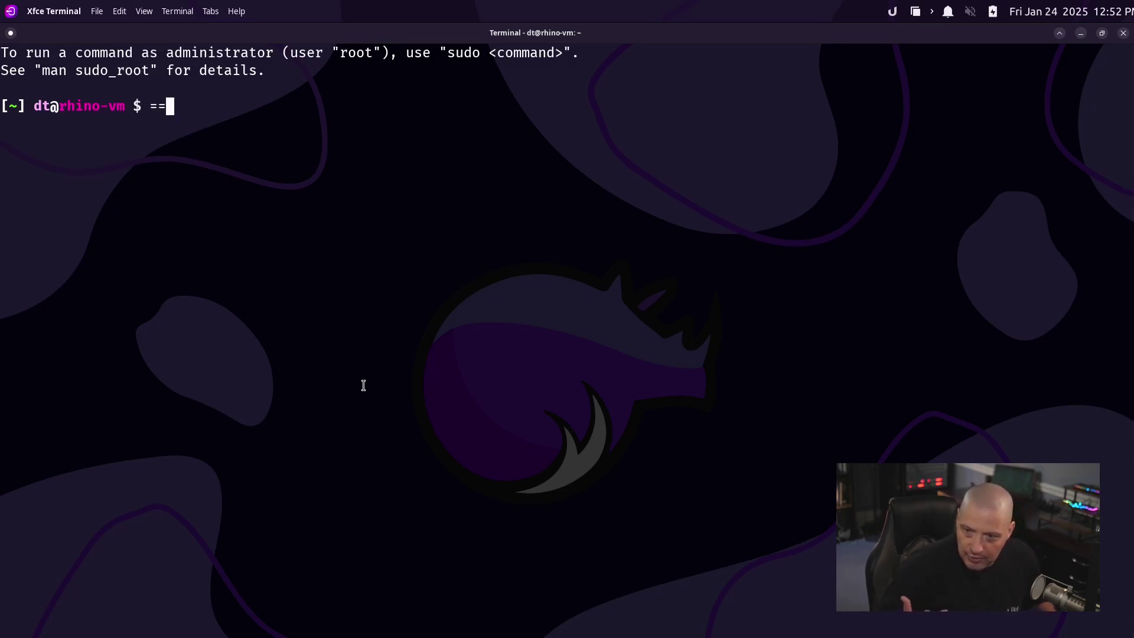
{"action": "key", "text": "BackSpace"}
{"action": "key", "text": "BackSpace"}
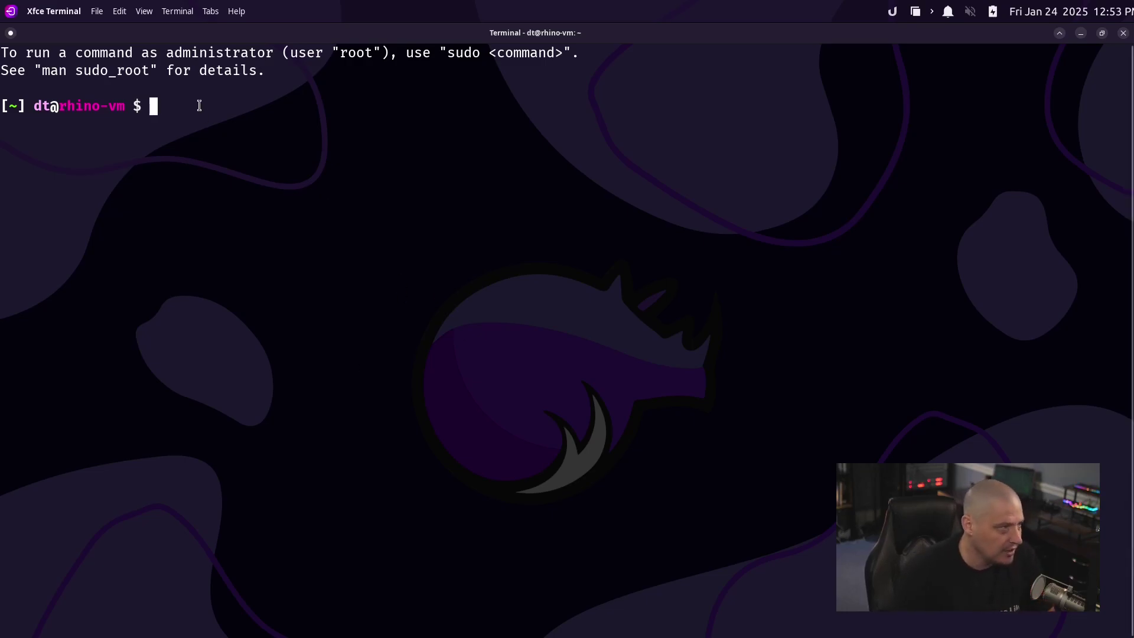
{"action": "type", "text": "uname -r"}
{"action": "key", "text": "Return"}
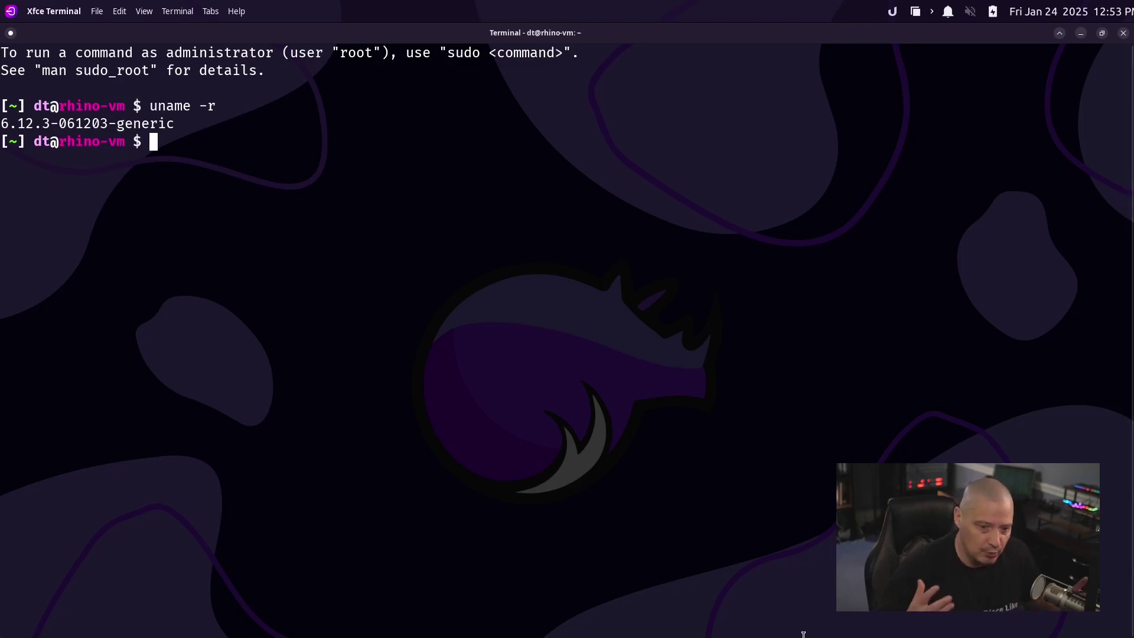
Step: Search pacstall for vscodium packages with 'pacstall -S vscodium'
{"action": "type", "text": "p"}
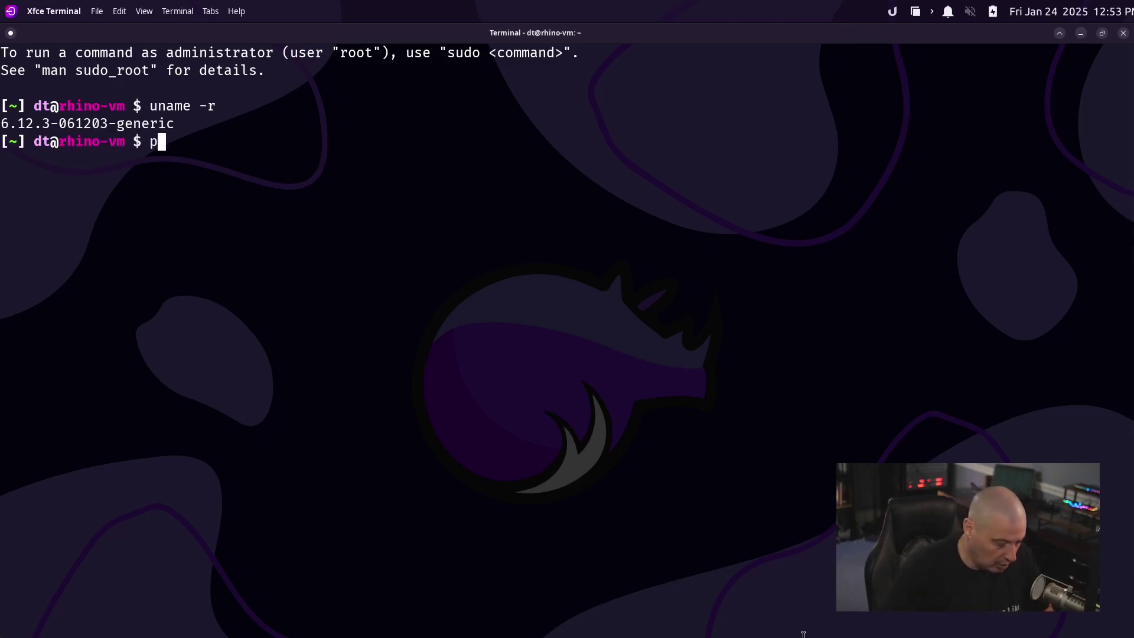
{"action": "type", "text": "acstall"}
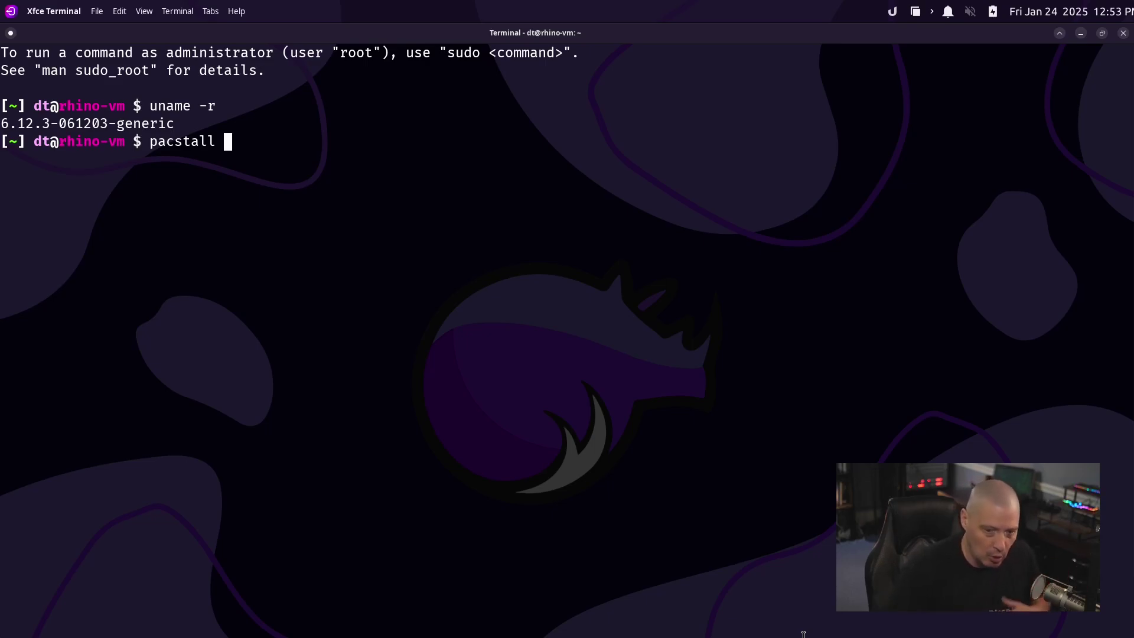
{"action": "type", "text": "-S"}
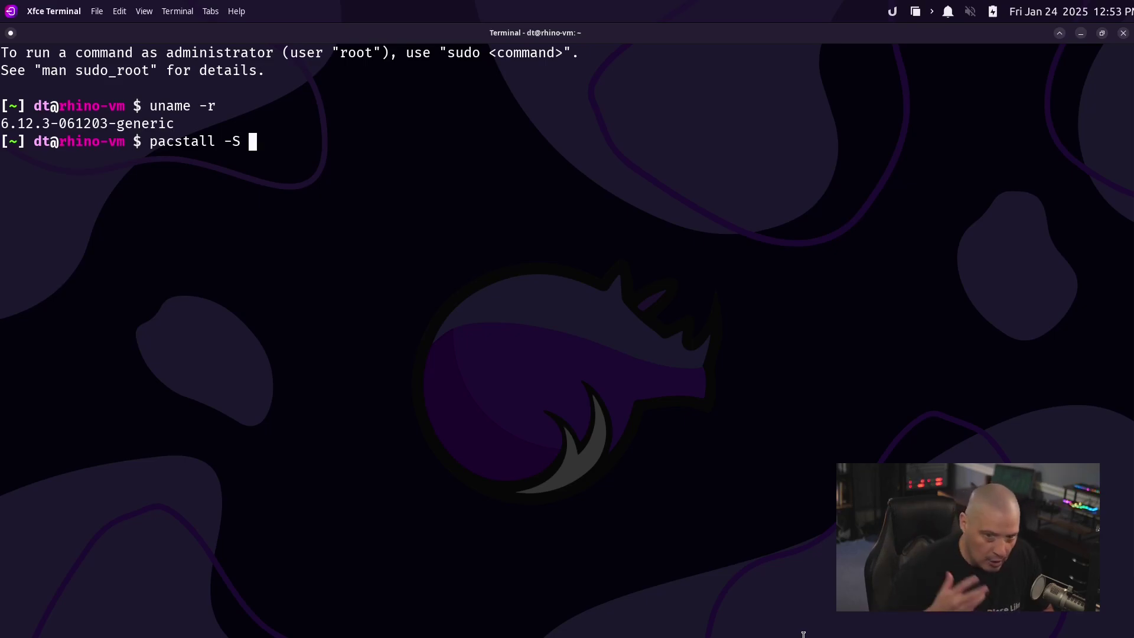
{"action": "type", "text": " vscodium"}
{"action": "key", "text": "Return"}
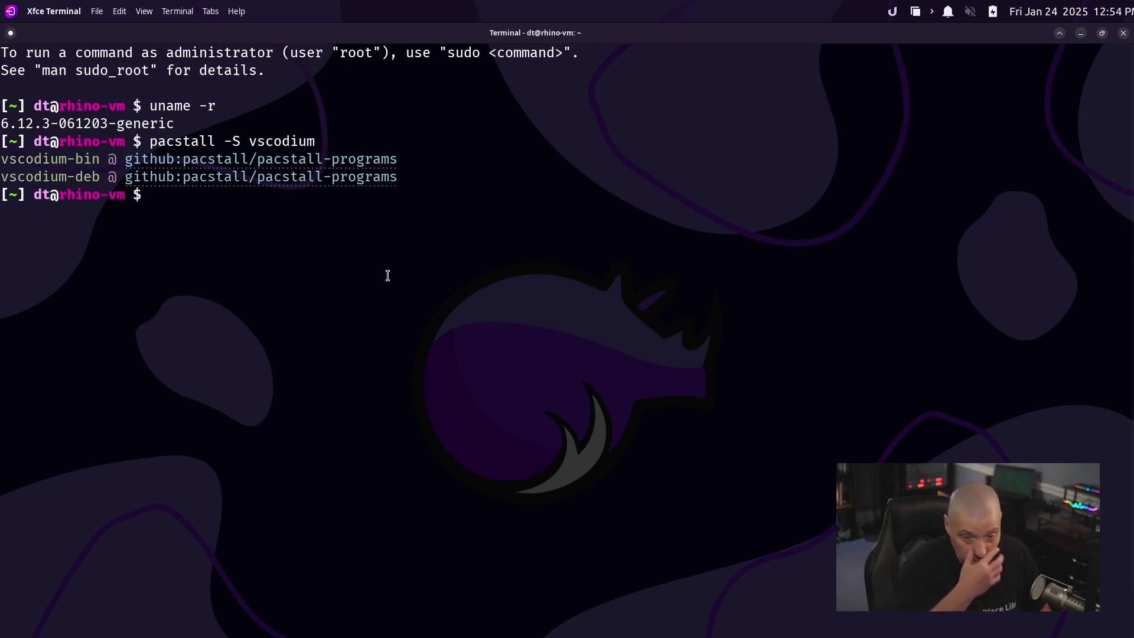
Step: Change the command to 'pacstall -I vscodium' and cancel at the password prompt
{"action": "key", "text": "Up"}
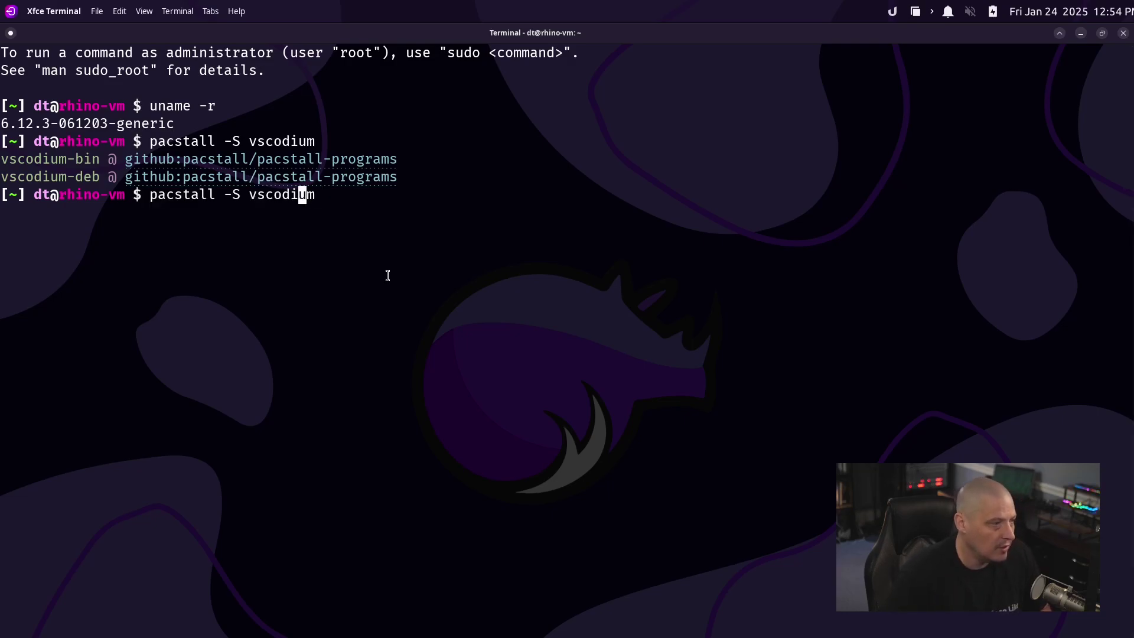
{"action": "key", "text": "Left"}
{"action": "key", "text": "Left"}
{"action": "key", "text": "Left"}
{"action": "key", "text": "Left"}
{"action": "key", "text": "Left"}
{"action": "key", "text": "Left"}
{"action": "key", "text": "BackSpace"}
{"action": "type", "text": "I"}
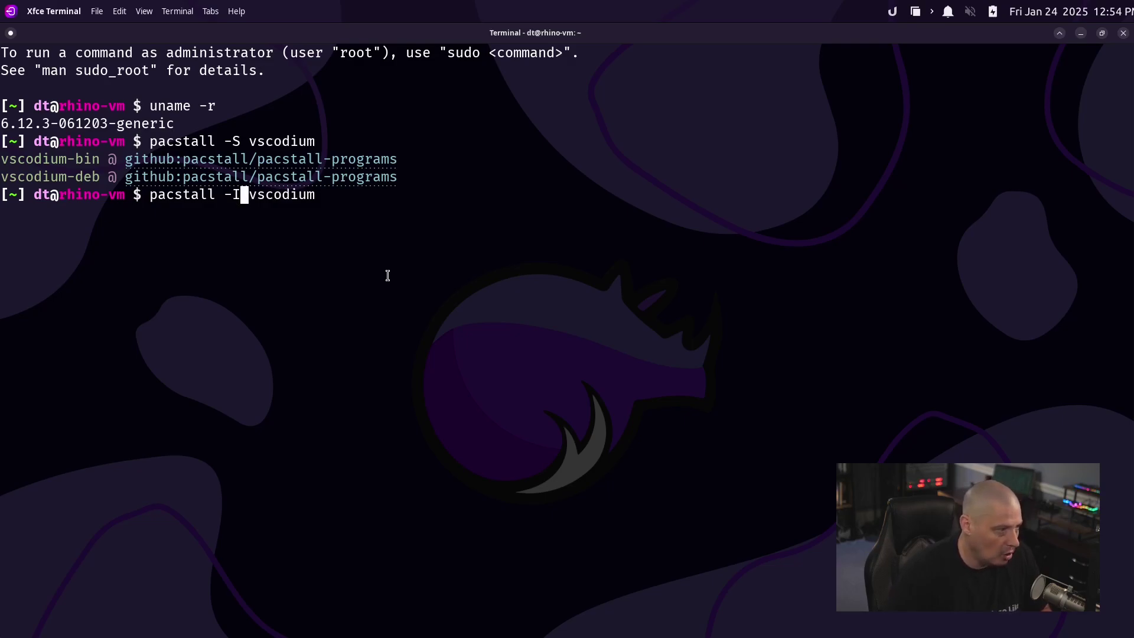
{"action": "key", "text": "Return"}
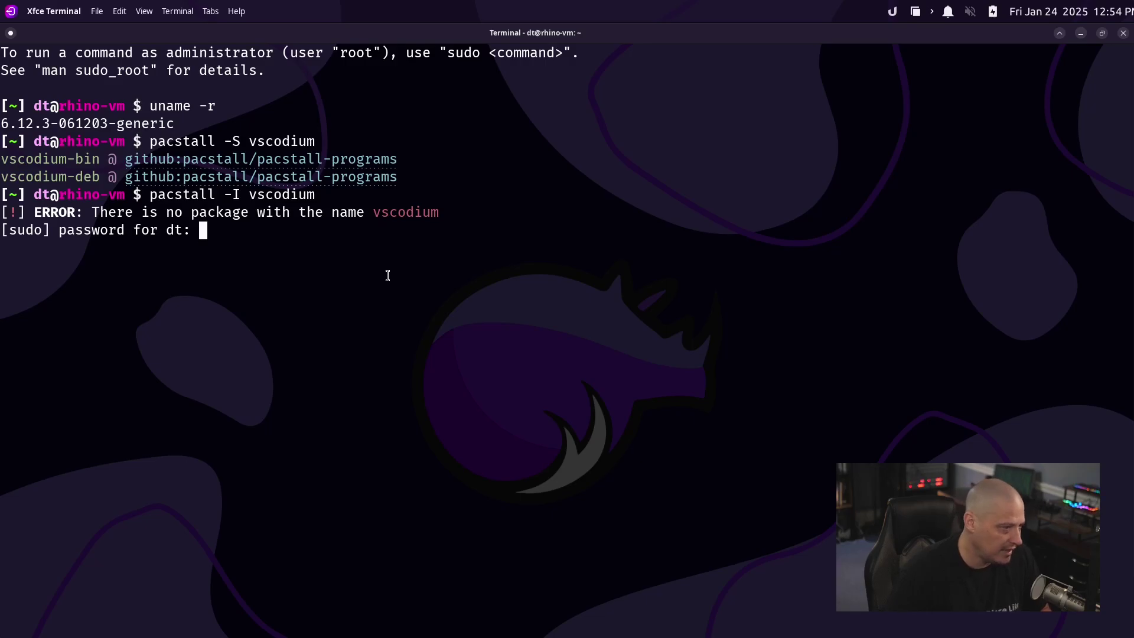
{"action": "key", "text": "Return"}
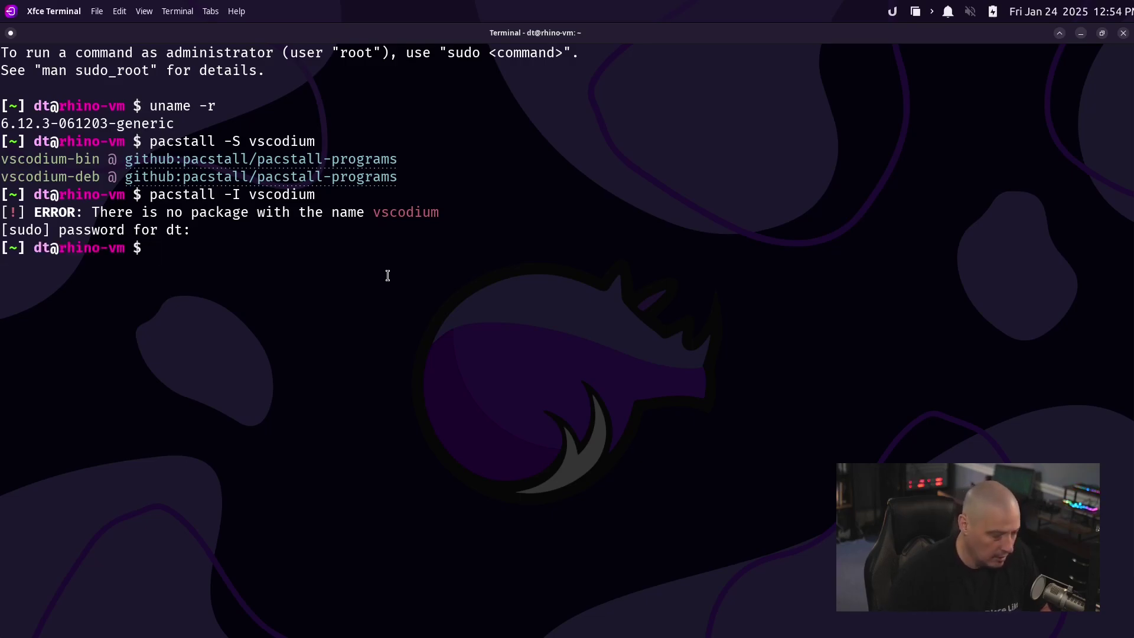
Step: Install vscodium-bin, skip editing the pacscript, then interrupt the download at 52%
{"action": "key", "text": "Up"}
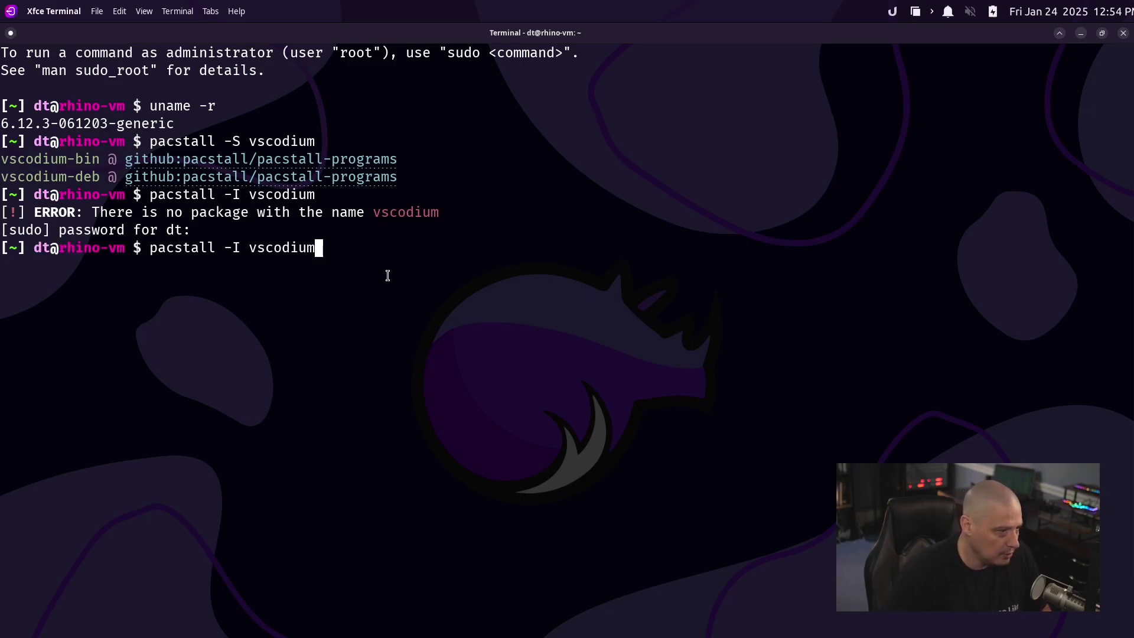
{"action": "type", "text": "-"}
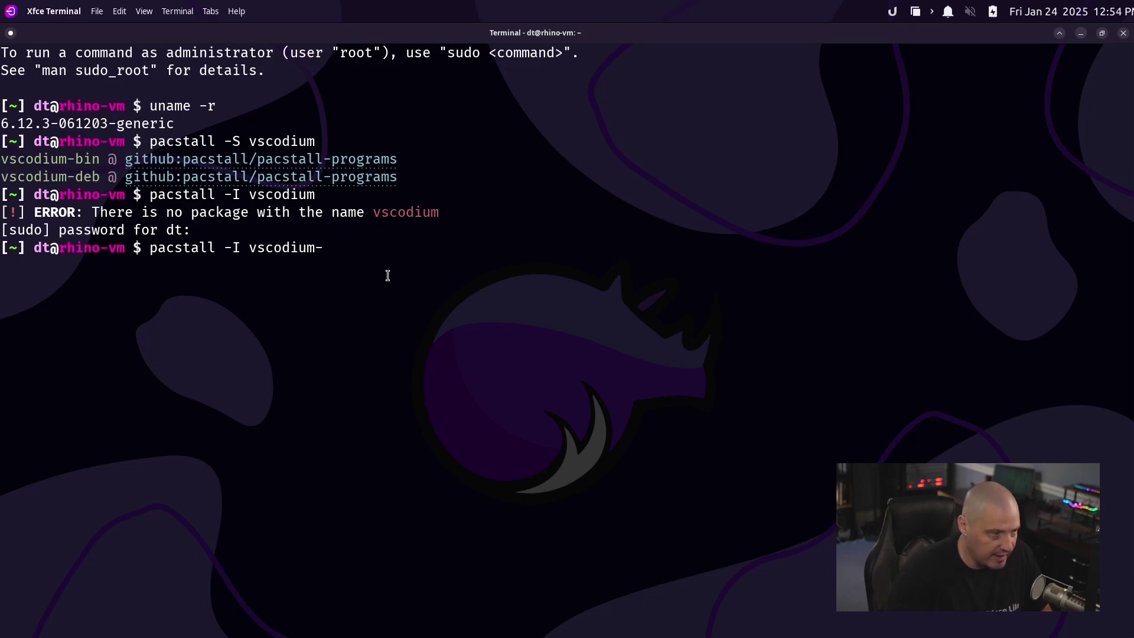
{"action": "key", "text": "Tab"}
{"action": "key", "text": "Tab"}
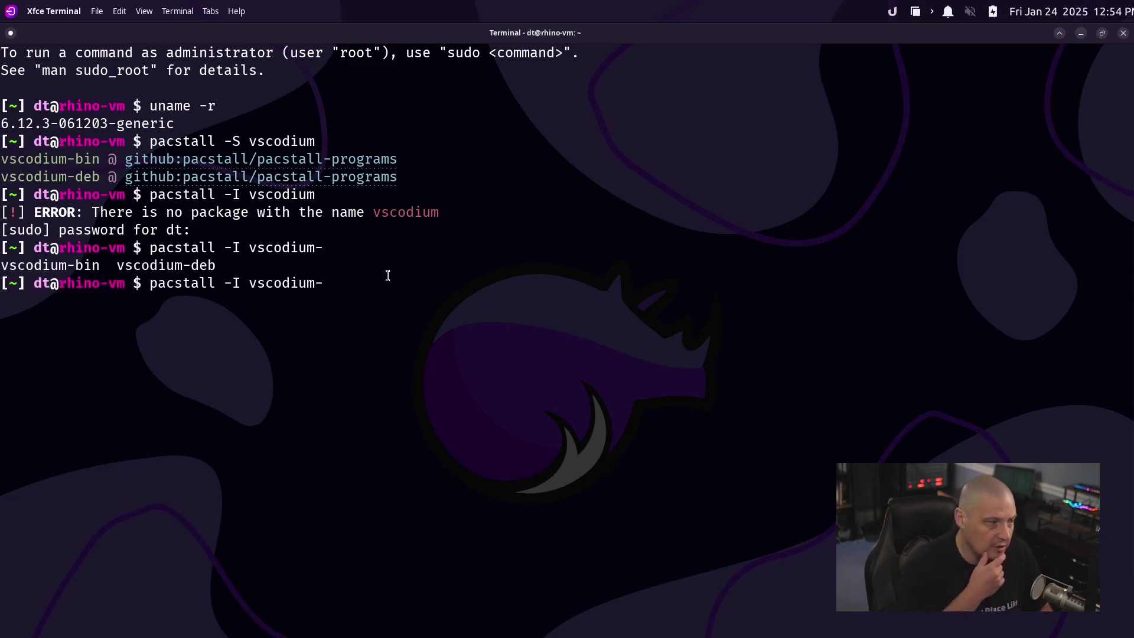
{"action": "type", "text": "bin"}
{"action": "key", "text": "Return"}
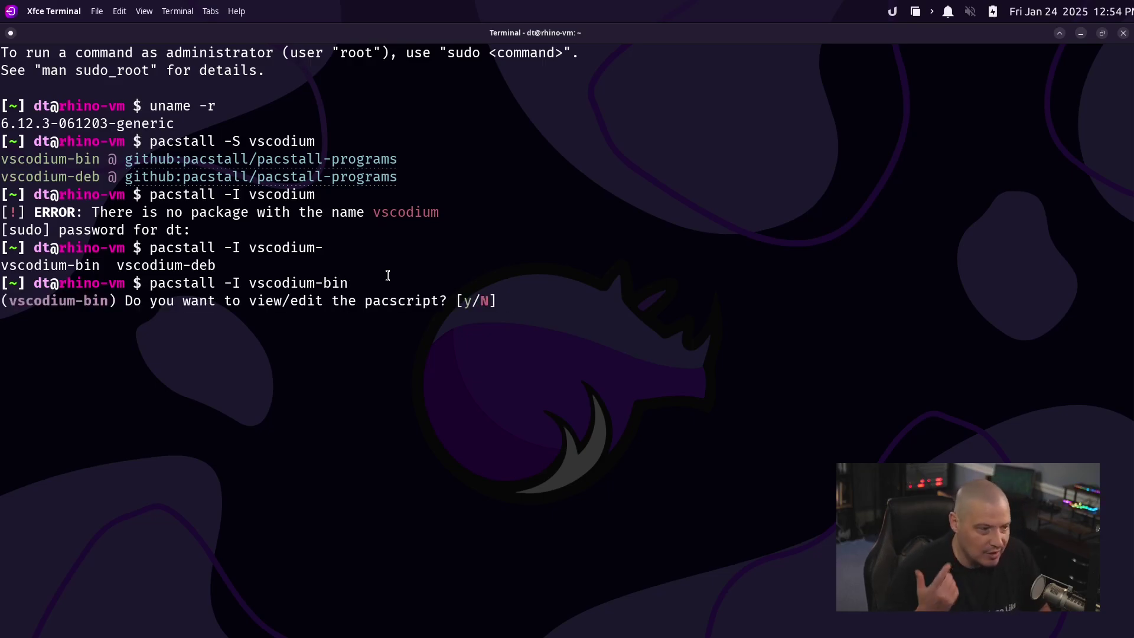
{"action": "type", "text": "N"}
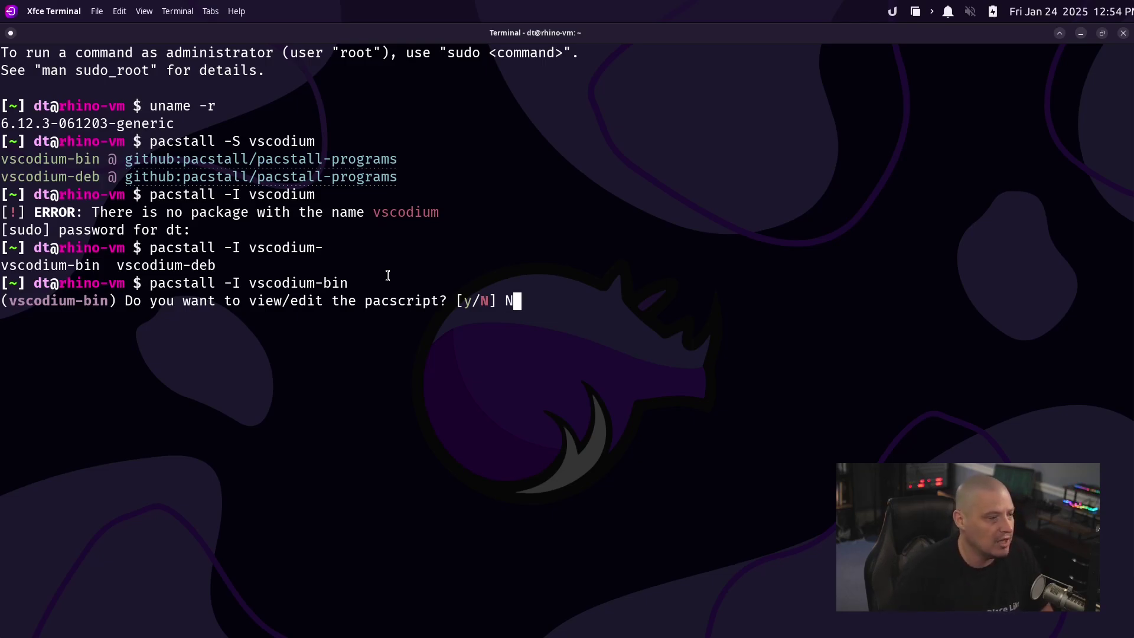
{"action": "key", "text": "Return"}
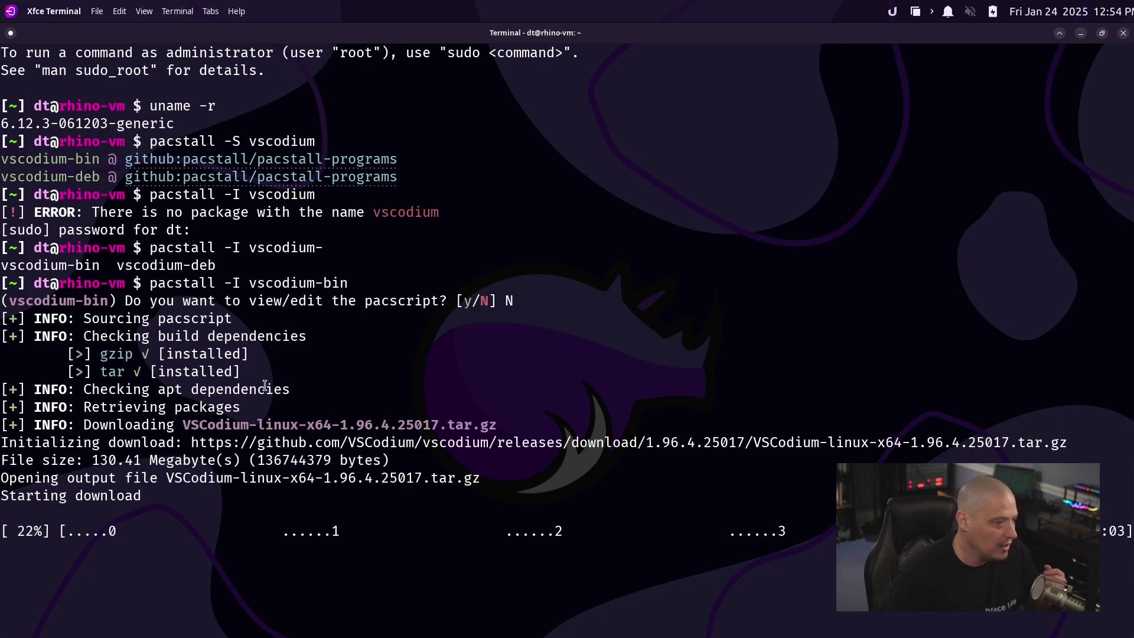
{"action": "key", "text": "ctrl+c"}
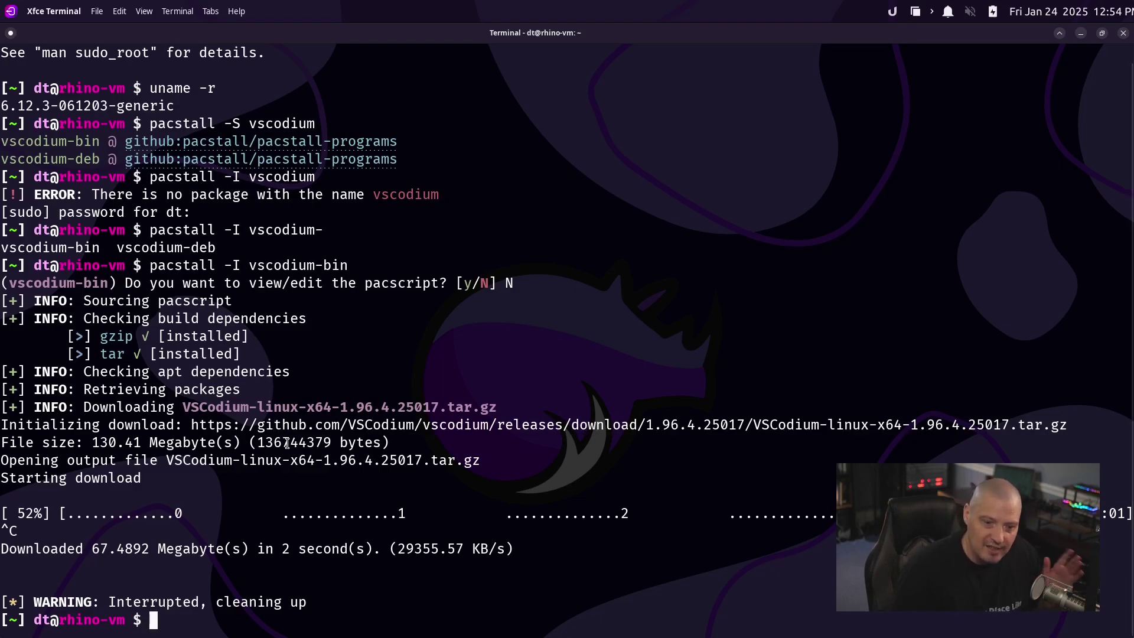
Step: Clear the screen and run 'rpk search zoom', listing nine packages across four sources
{"action": "type", "text": "clear"}
{"action": "key", "text": "Return"}
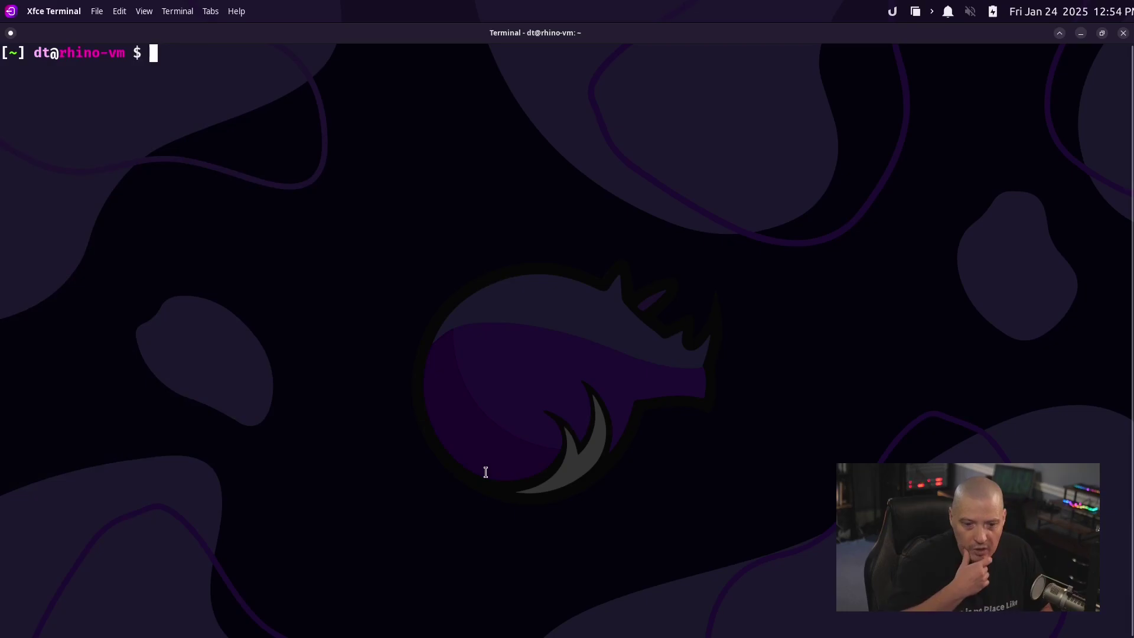
{"action": "type", "text": "rhino-pkg"}
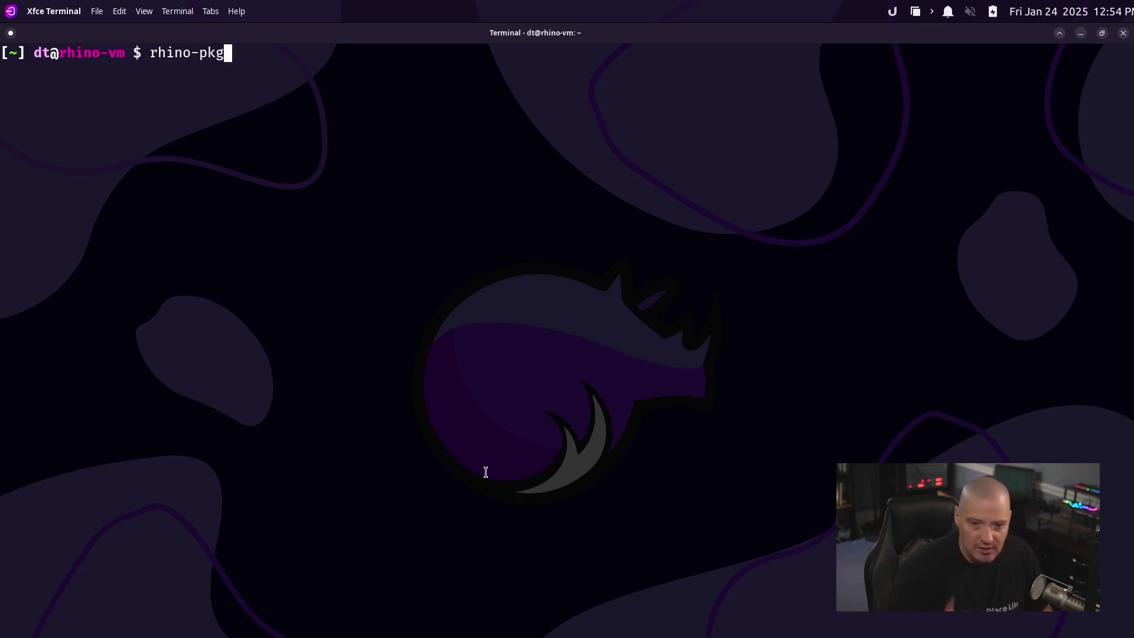
{"action": "key", "text": "BackSpace"}
{"action": "key", "text": "BackSpace"}
{"action": "key", "text": "BackSpace"}
{"action": "key", "text": "BackSpace"}
{"action": "key", "text": "BackSpace"}
{"action": "key", "text": "BackSpace"}
{"action": "key", "text": "BackSpace"}
{"action": "key", "text": "BackSpace"}
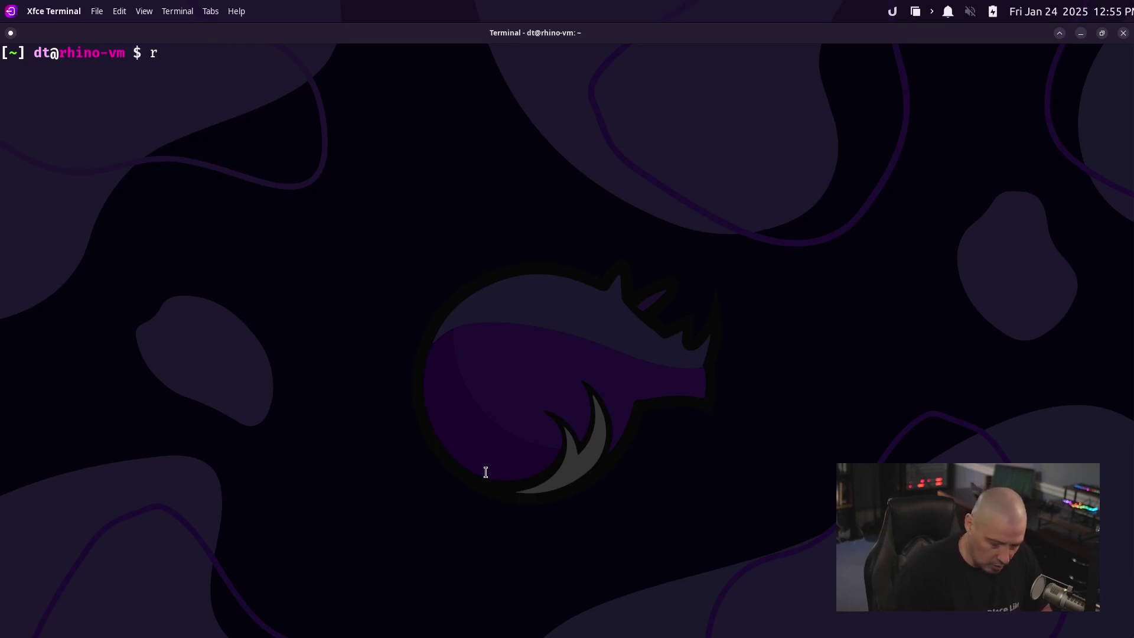
{"action": "type", "text": "pk"}
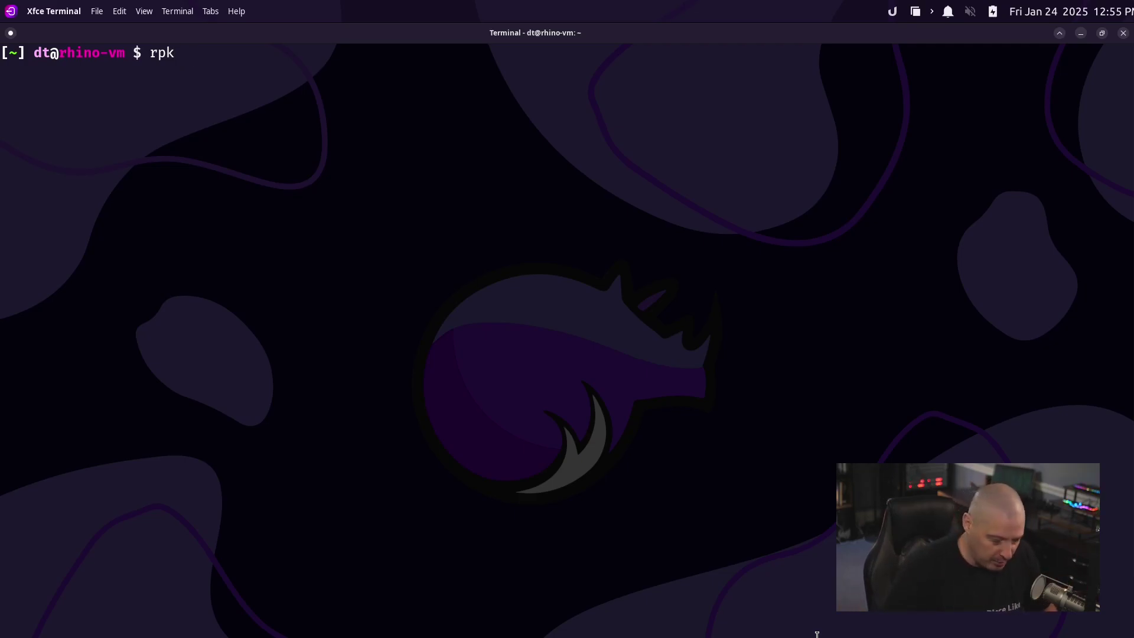
{"action": "type", "text": "search "}
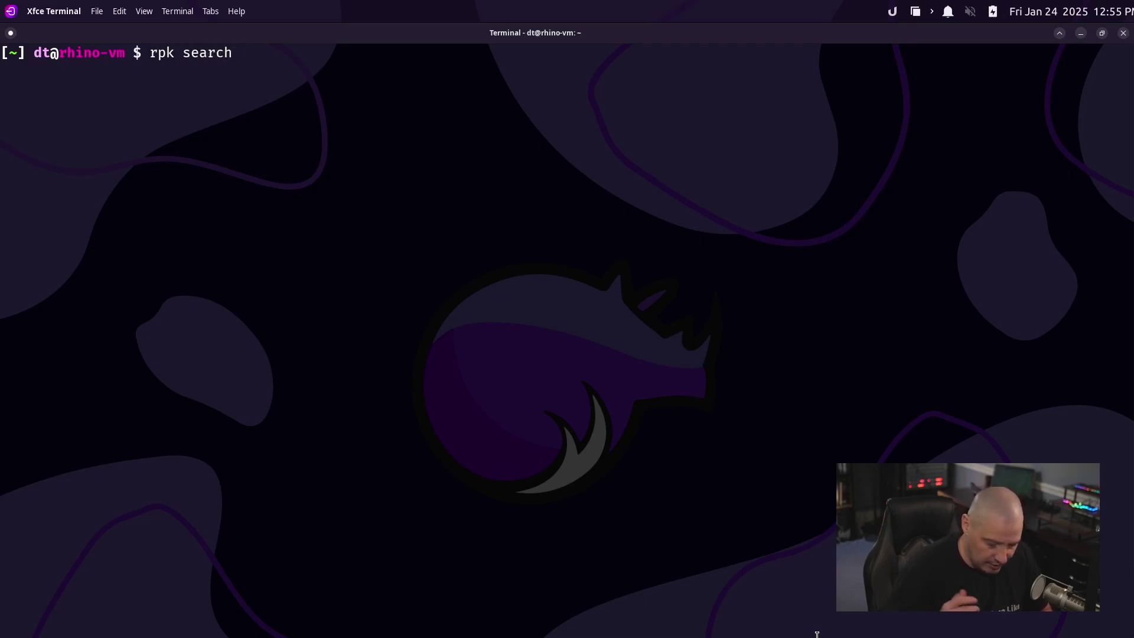
{"action": "type", "text": "zoom"}
{"action": "key", "text": "Return"}
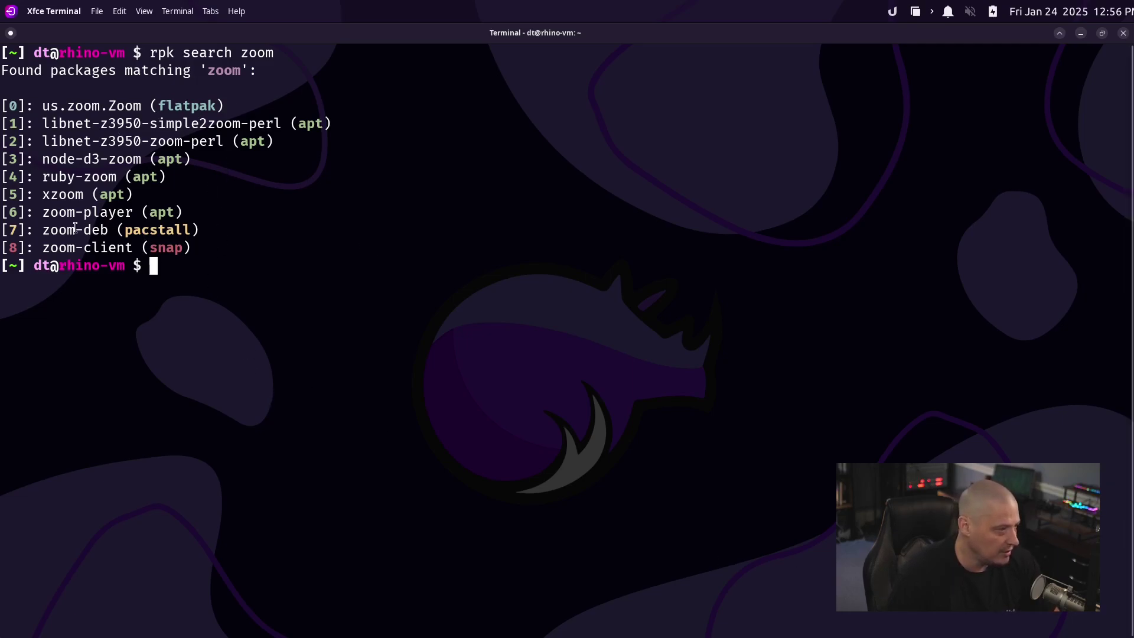
Step: Highlight the pacstall source of zoom-deb and the zoom-client name, then clear the selection
{"action": "left_click_drag", "start_coordinate": [195, 229], "coordinate": [117, 229]}
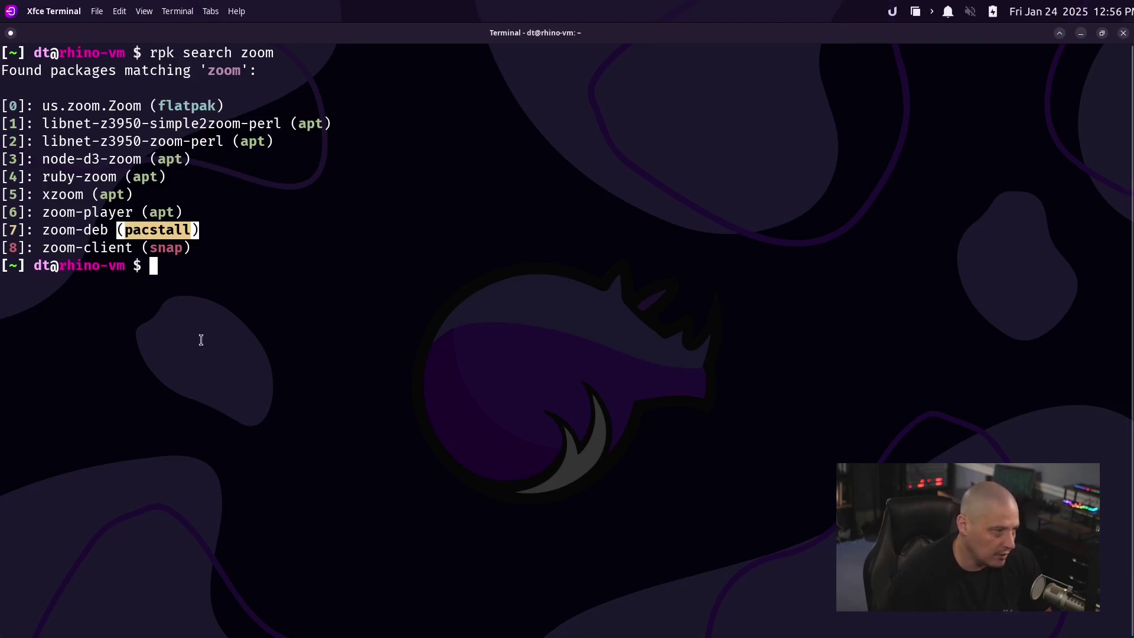
{"action": "left_click_drag", "start_coordinate": [140, 249], "coordinate": [44, 248]}
{"action": "left_click", "coordinate": [350, 352]}
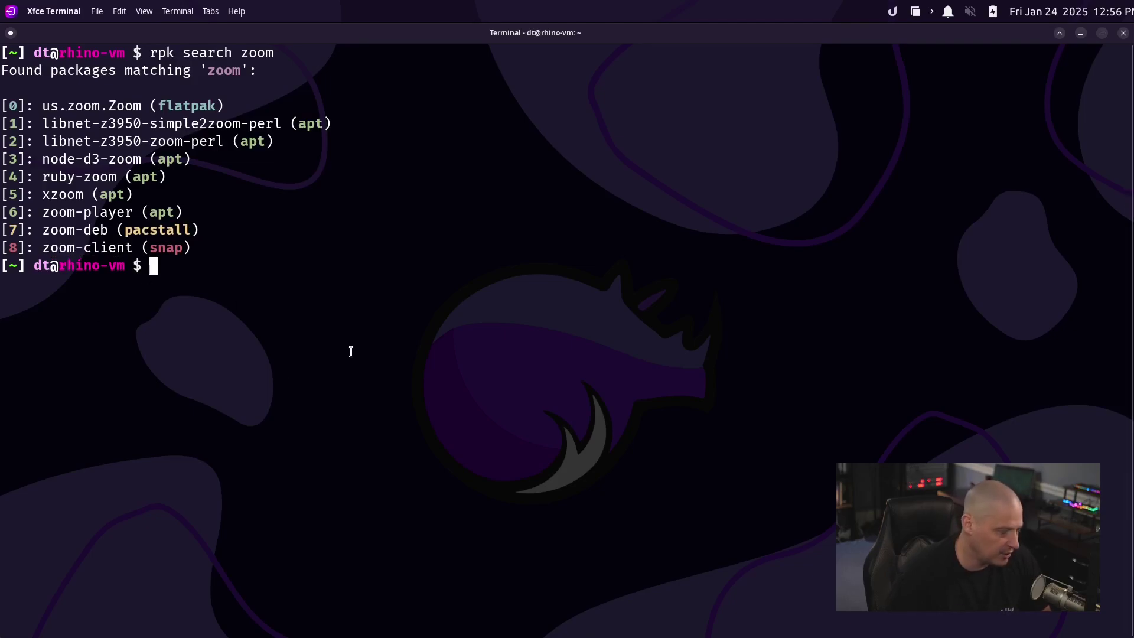
Step: Run 'rpk install zoom-client', accept the snap package, then answer N at the confirmation
{"action": "type", "text": "rpk"}
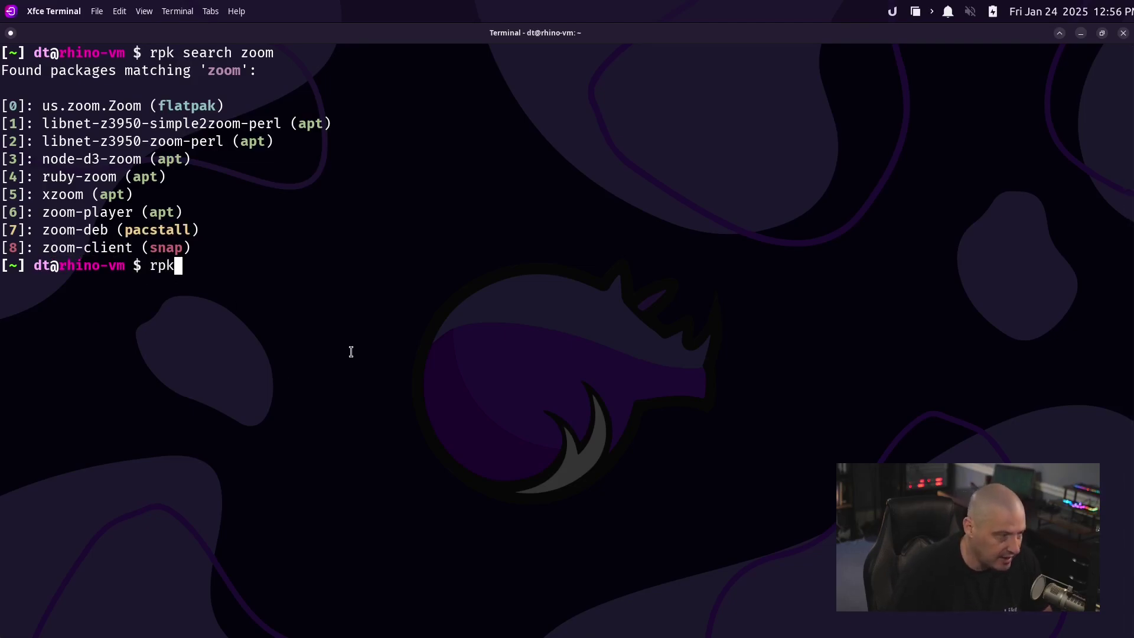
{"action": "type", "text": " install "}
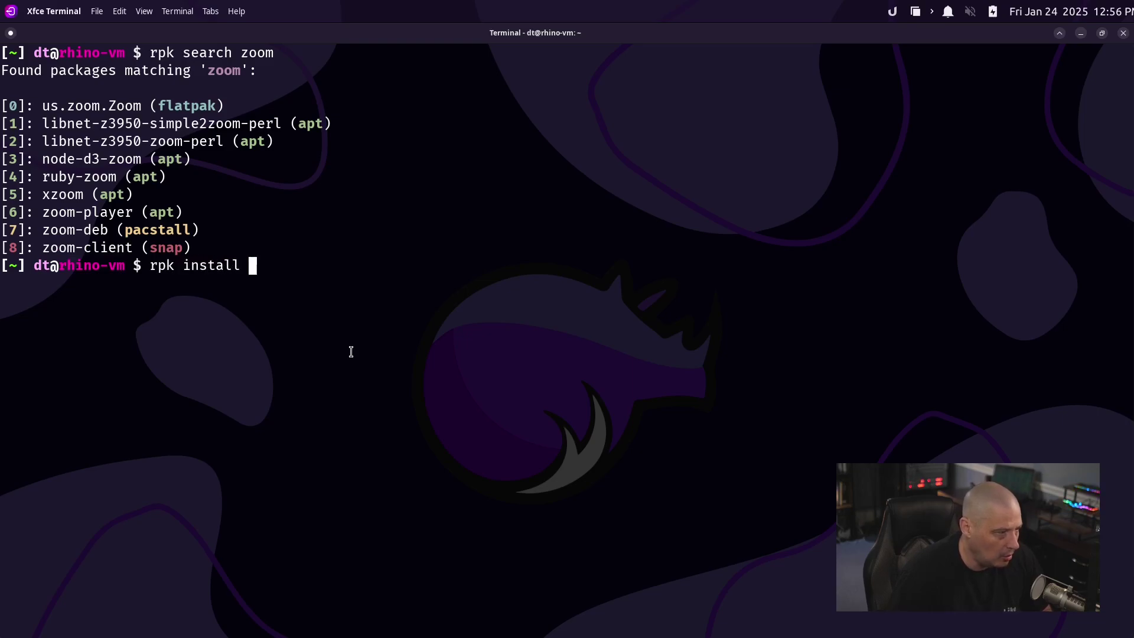
{"action": "type", "text": "zoom-client"}
{"action": "key", "text": "Return"}
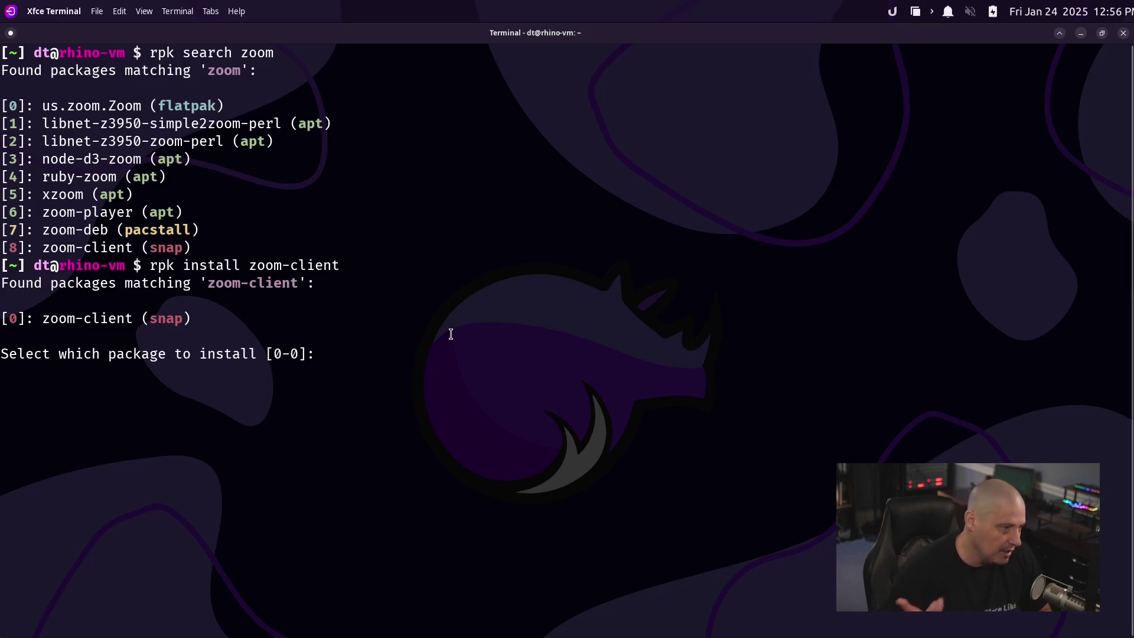
{"action": "key", "text": "Return"}
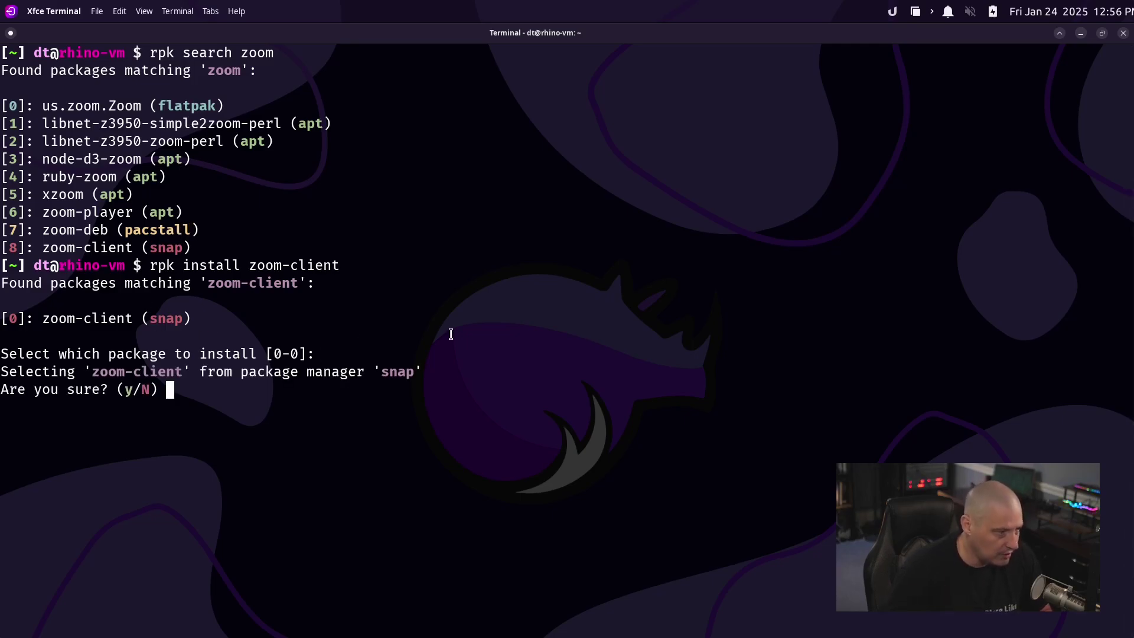
{"action": "type", "text": "N"}
{"action": "key", "text": "Return"}
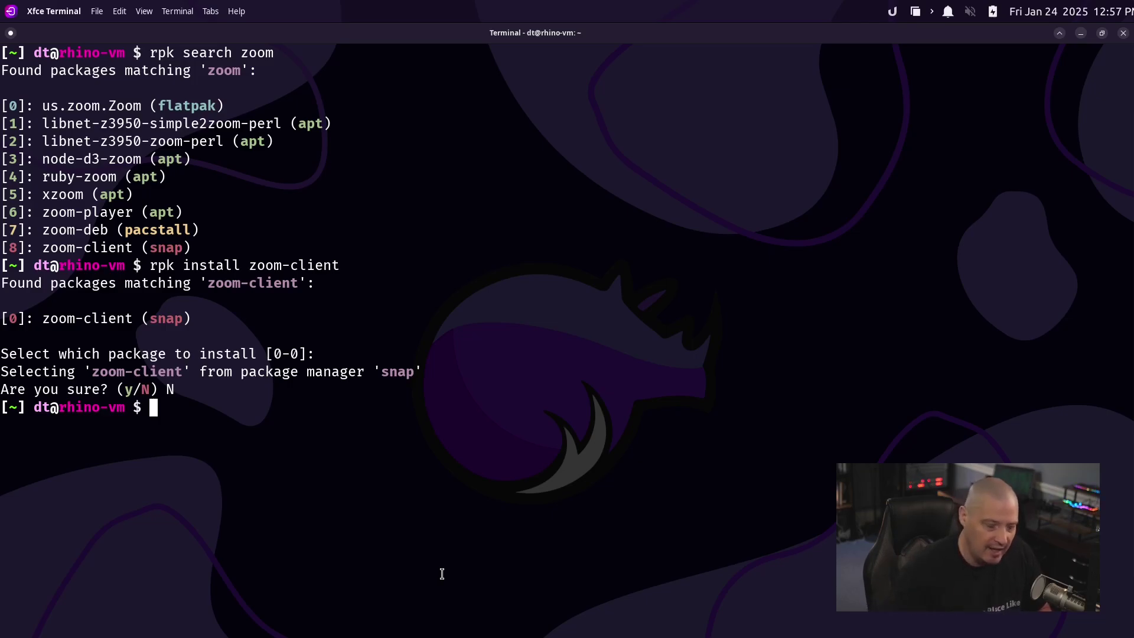
Step: Run 'rpk update', confirm with y, and highlight the 168 packages to upgrade
{"action": "type", "text": "rpk update"}
{"action": "key", "text": "Return"}
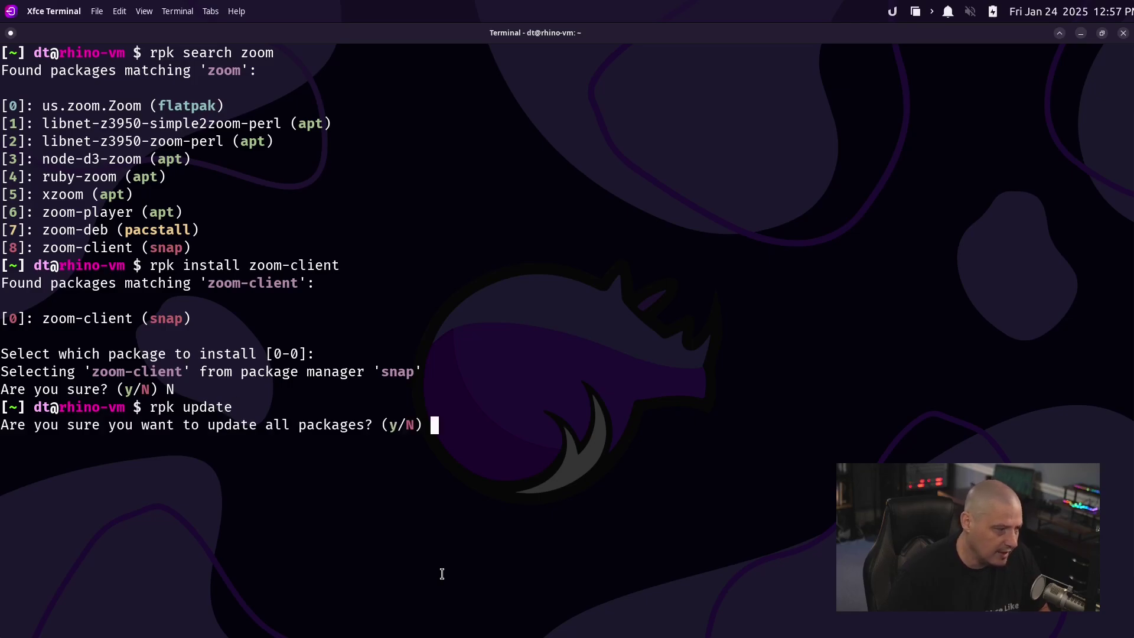
{"action": "type", "text": "y"}
{"action": "key", "text": "Return"}
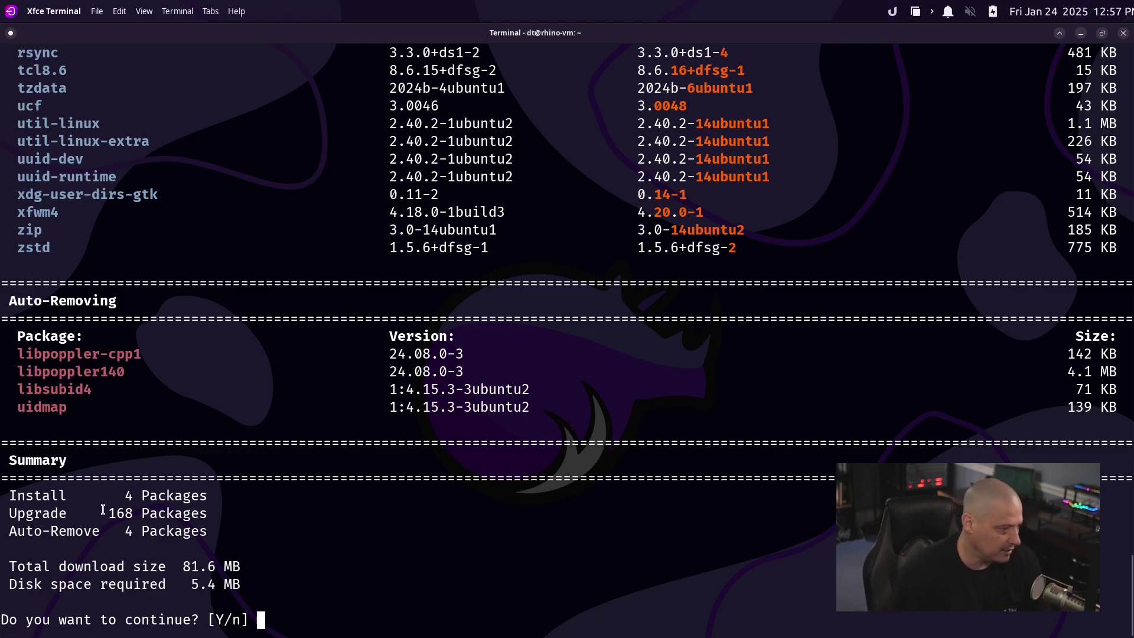
{"action": "left_click_drag", "start_coordinate": [107, 511], "coordinate": [206, 519]}
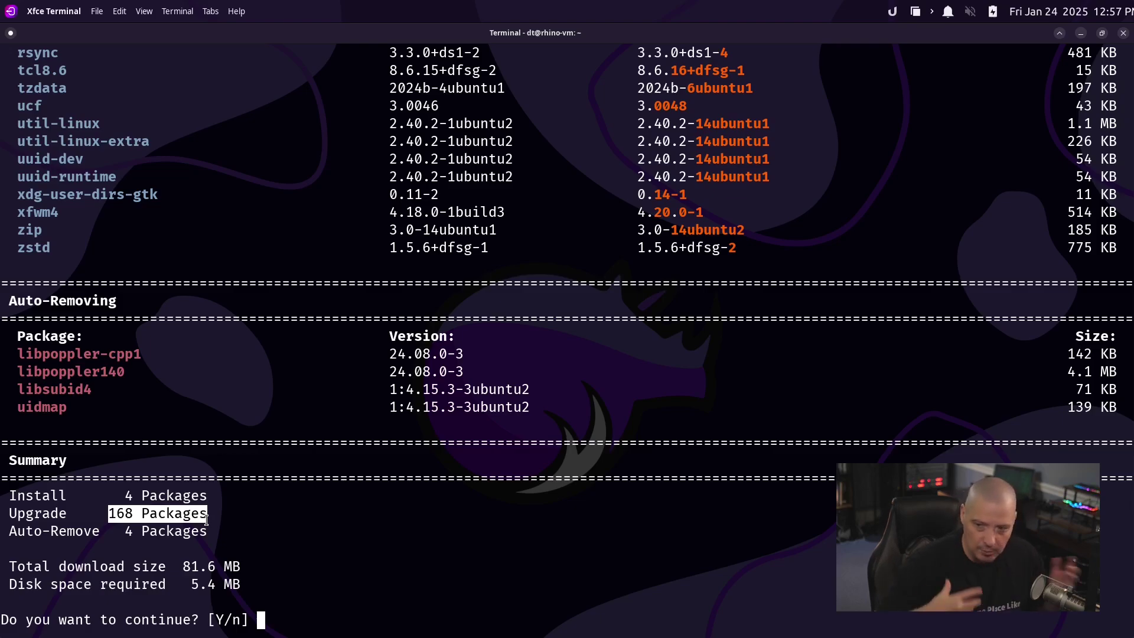
Step: Decline the apt upgrade with N and interrupt pacstall's update check with Ctrl+C
{"action": "type", "text": "N"}
{"action": "key", "text": "Return"}
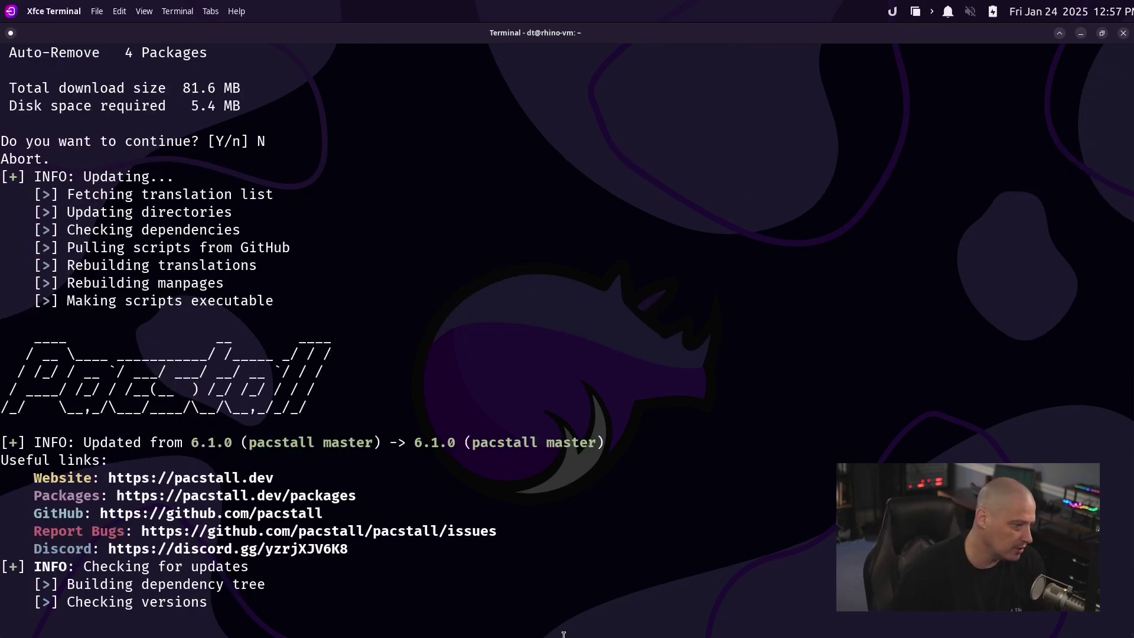
{"action": "key", "text": "ctrl+c"}
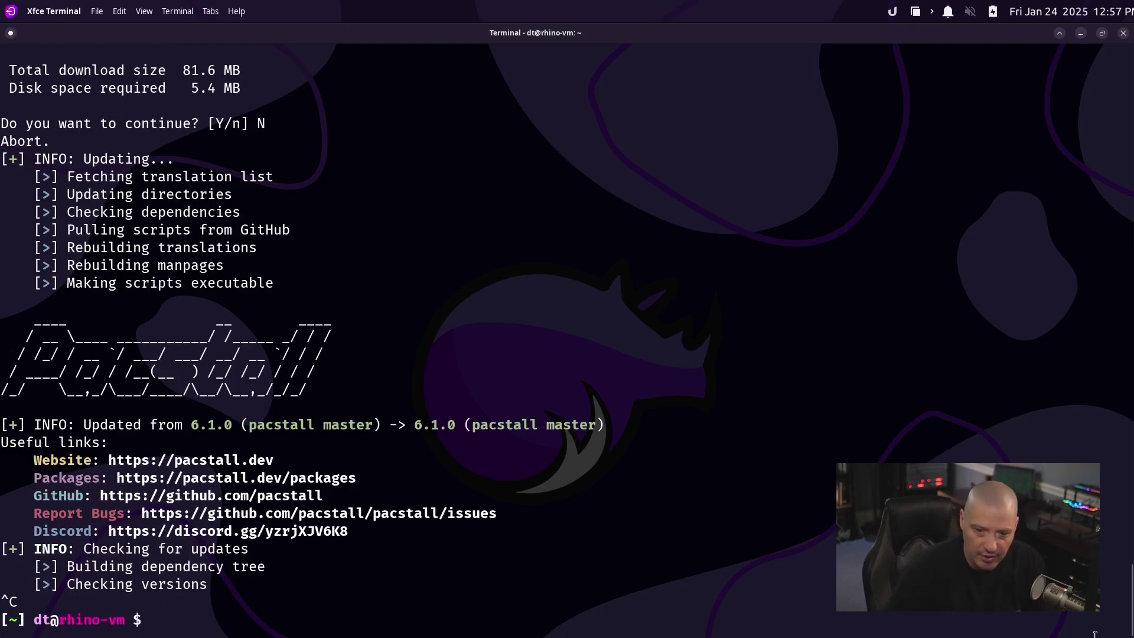
Step: Close the full-screen Xfce Terminal to reveal the Unicorn desktop's rhino wallpaper
{"action": "left_click", "coordinate": [1123, 32]}
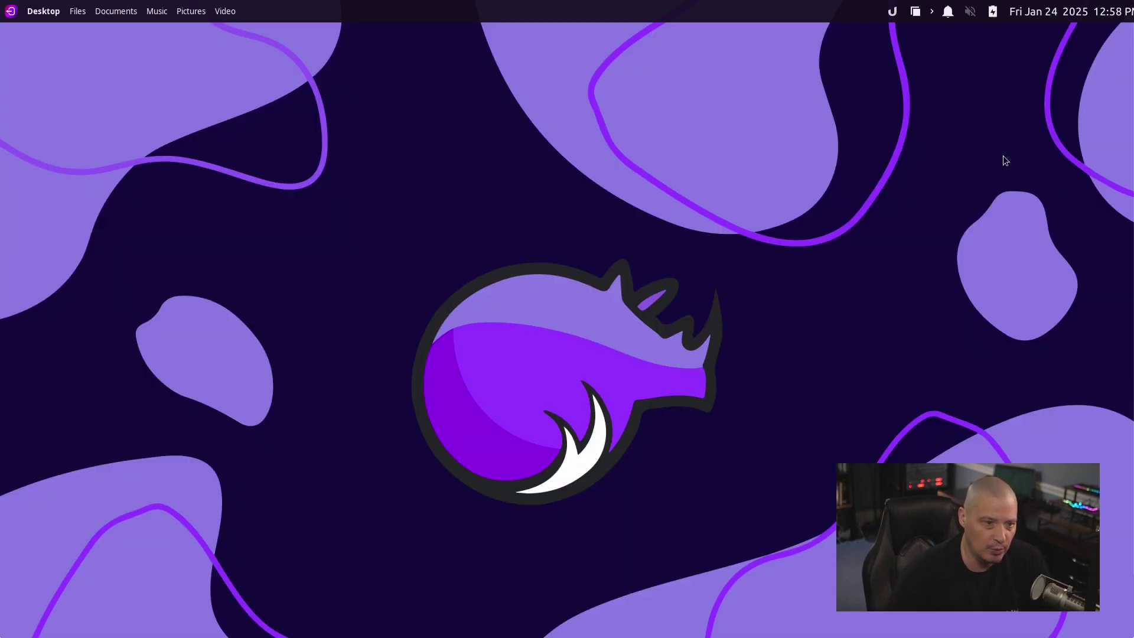